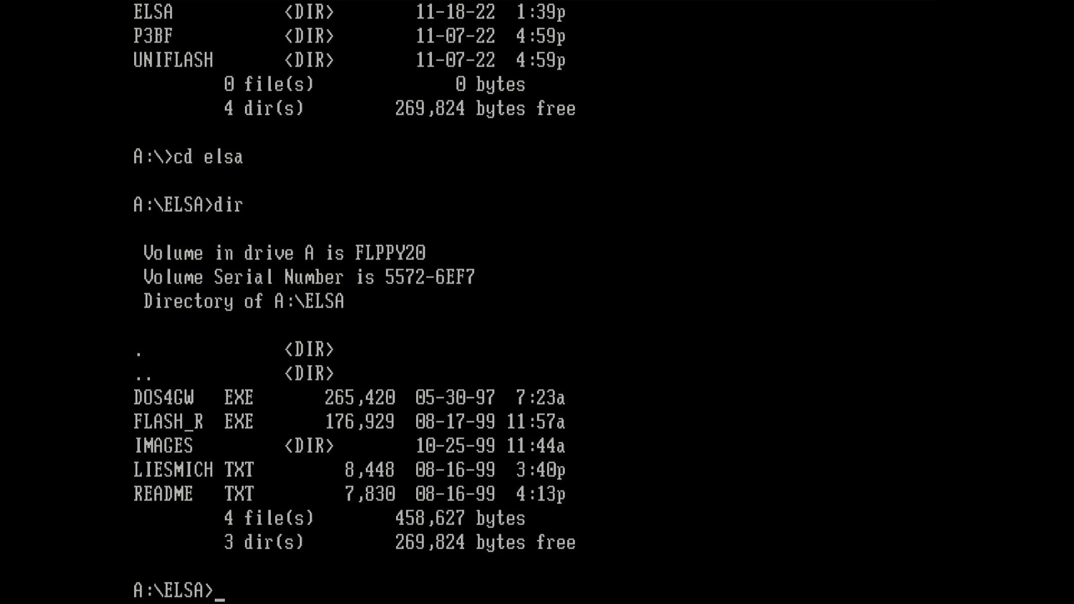
# - Run flash_r at the A:\ELSA prompt to start the ELSA Public FlashROM tool v1.43
pyautogui.write('flash_r')
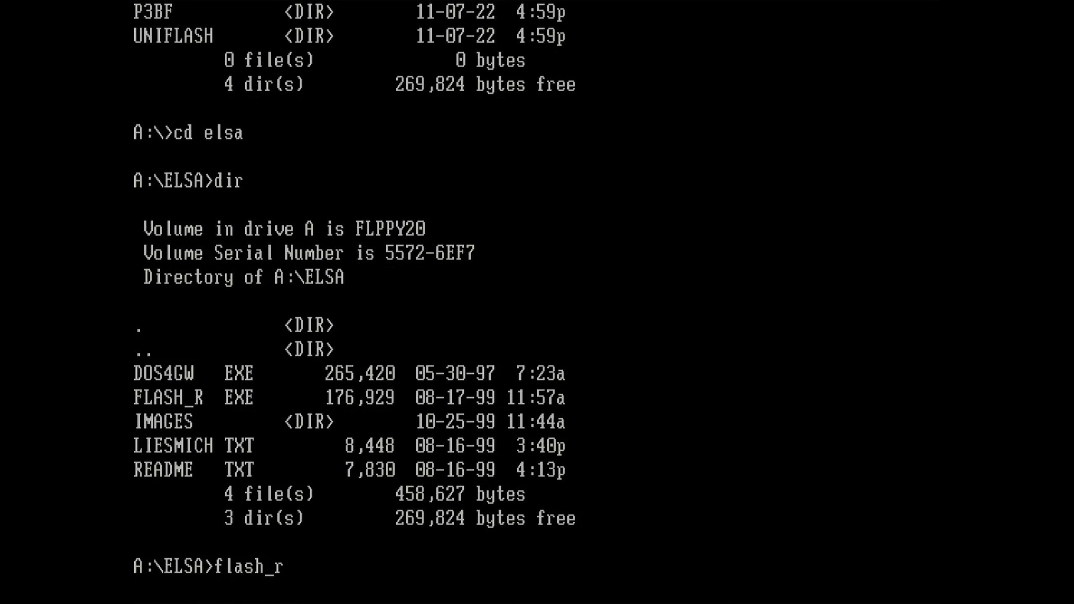
pyautogui.press('Return')
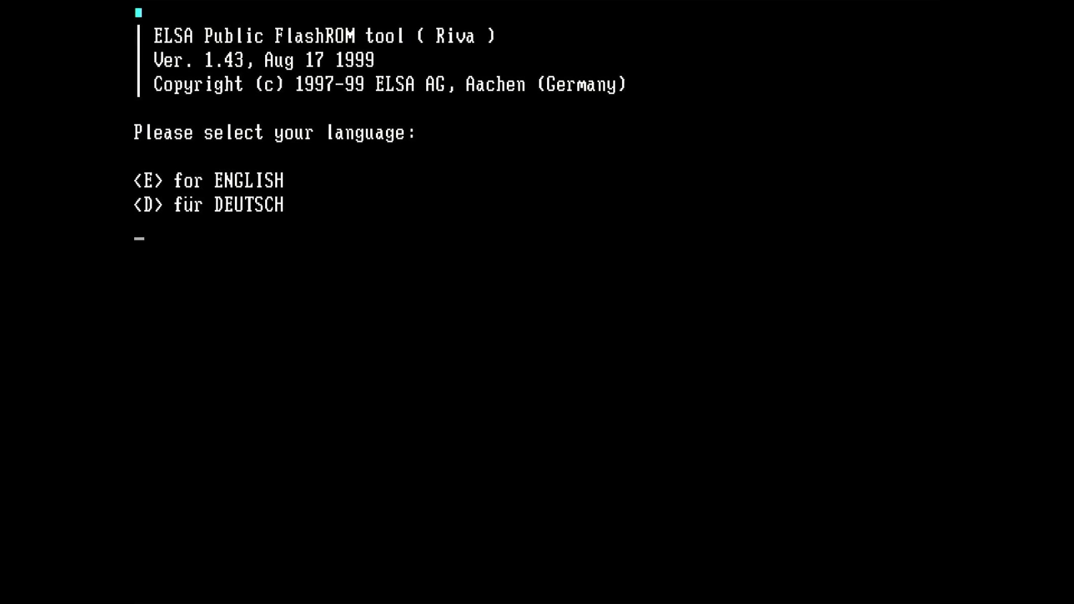
# - Choose English in the FlashROM tool so it detects the Synergy II-32 board
pyautogui.write('E')
pyautogui.press('Return')
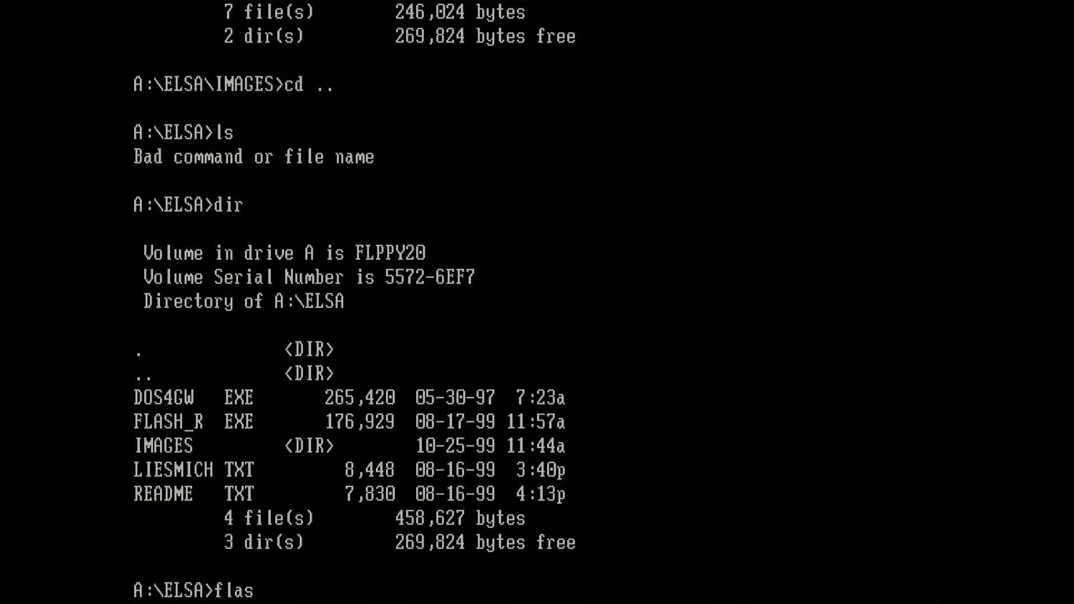
# - Run flash_r /? and answer the language prompt with D to show the release notes
pyautogui.write('h_r /?')
pyautogui.press('Return')
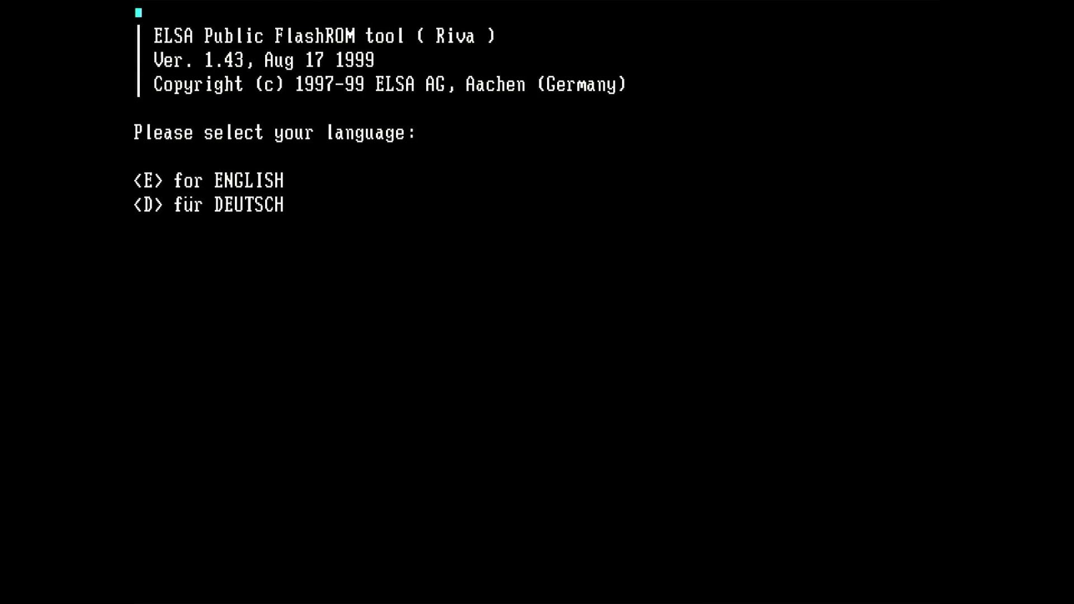
pyautogui.press('d')
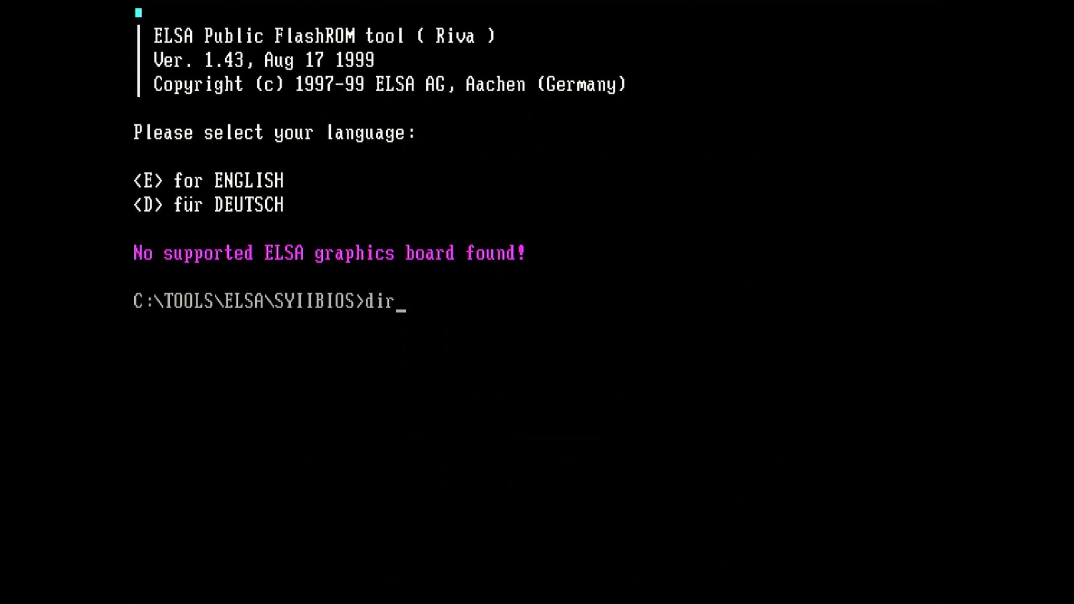
# - List SYIIBIOS, then enter IMAGES and list it, showing the 40,960-byte S2230500.P2N
pyautogui.press('Return')
pyautogui.write('cd ima')
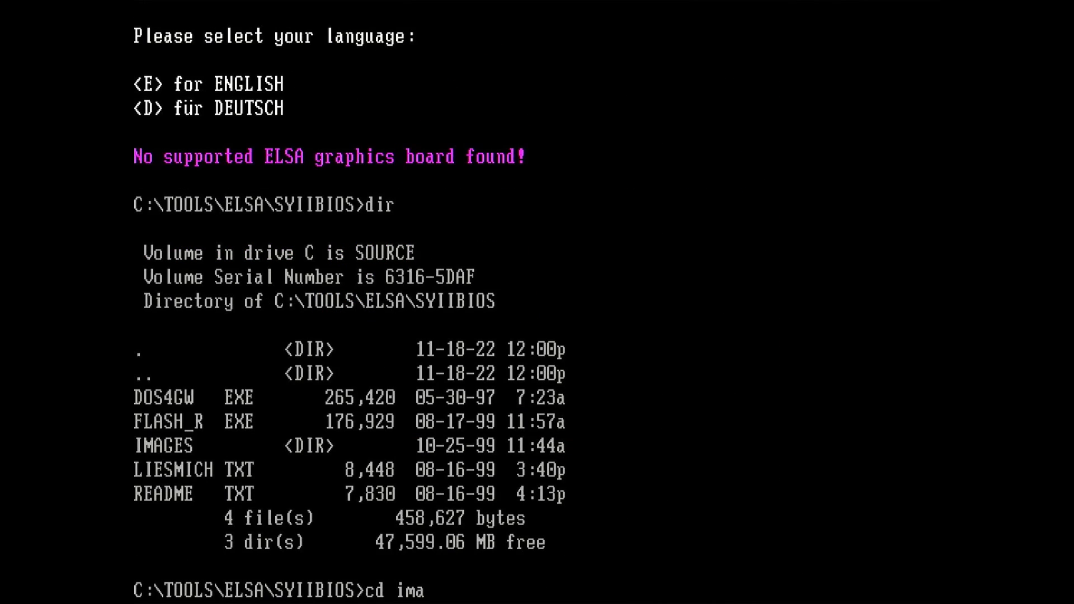
pyautogui.write('ges')
pyautogui.press('Return')
pyautogui.write('dir')
pyautogui.press('Return')
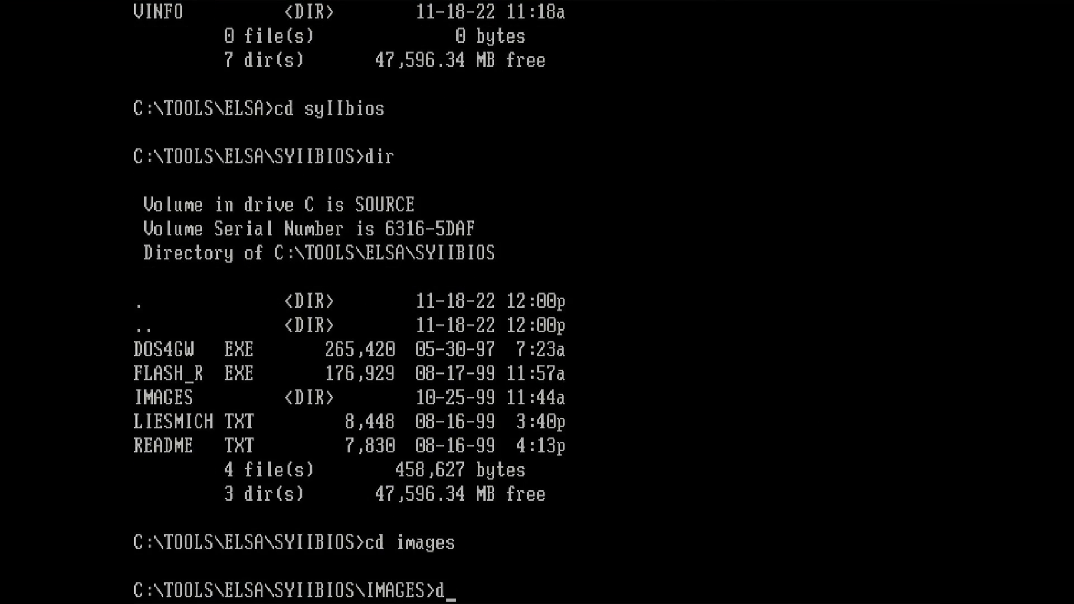
# - List IMAGES again, then return up to C:\TOOLS\ELSA\SYIIBIOS
pyautogui.write('ir')
pyautogui.press('Return')
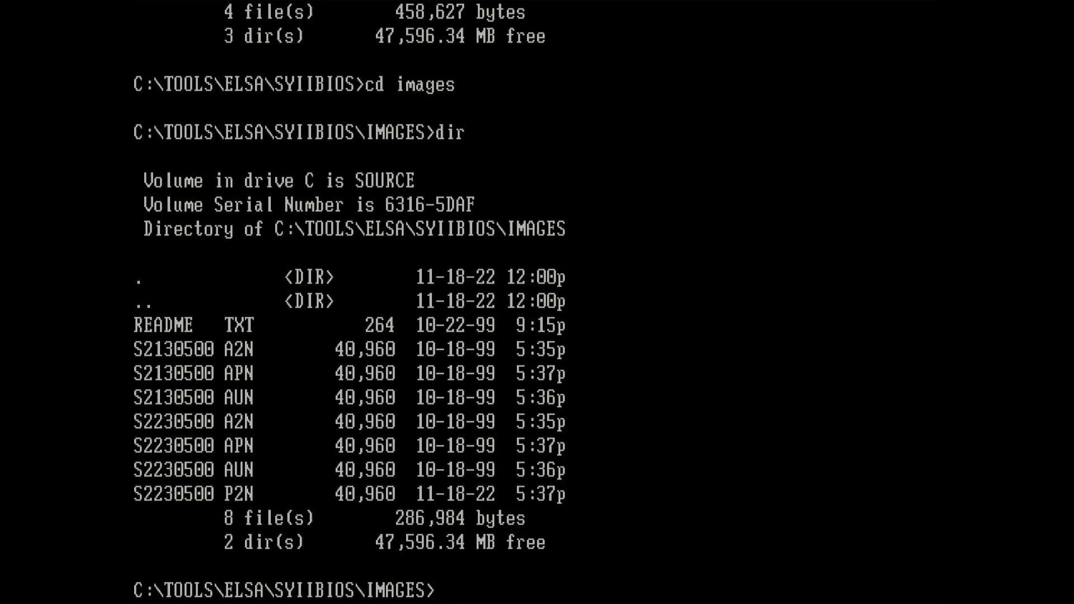
pyautogui.write('cd ..')
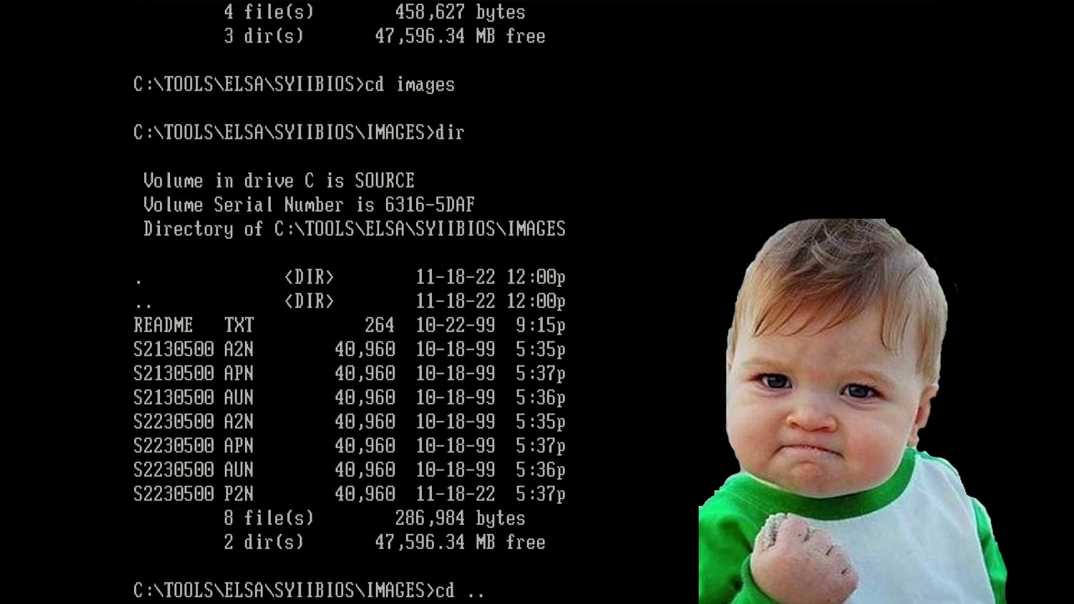
pyautogui.press('Return')
# - List SYIIBIOS and run flash_r with English as the language
pyautogui.write('dir')
pyautogui.press('Return')
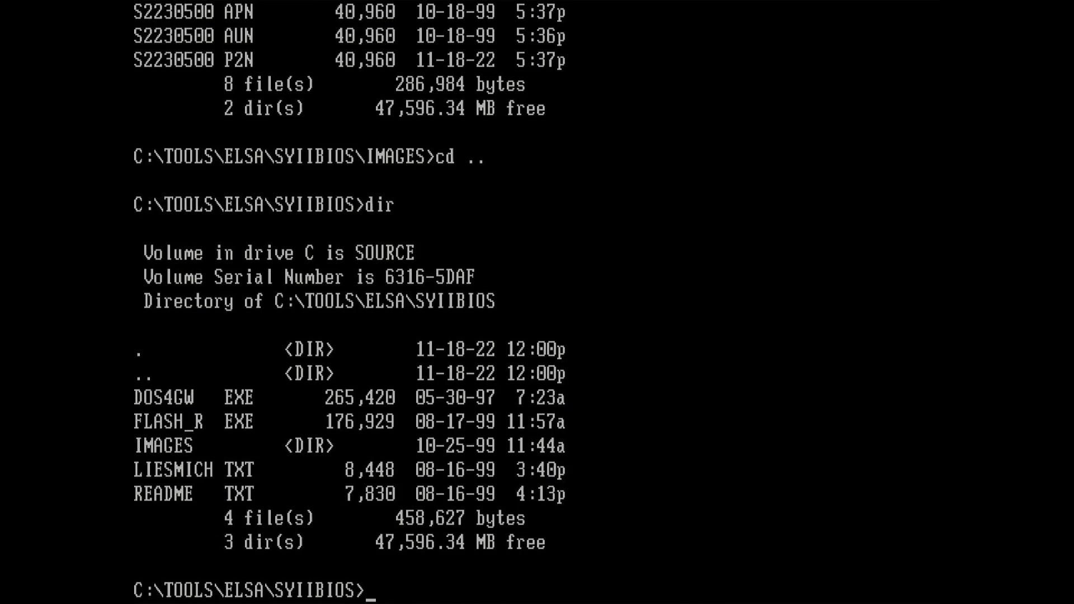
pyautogui.write('flash_r')
pyautogui.press('Return')
pyautogui.press('e')
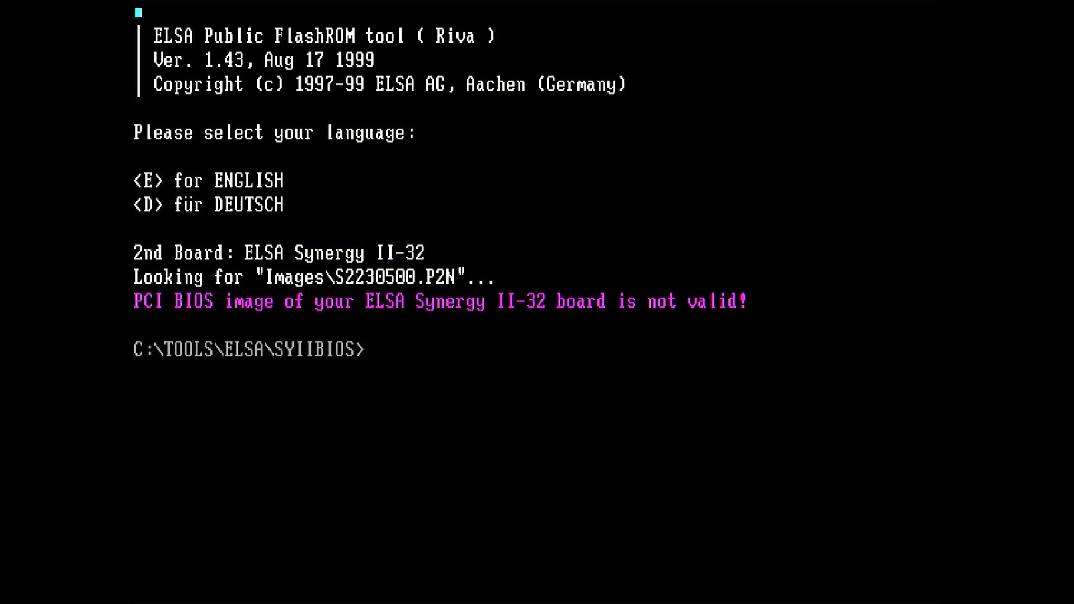
# - Run flash_r Images\S2230500.P2N in English; the image is rejected, so rerun it
pyautogui.write('flash_r Images')
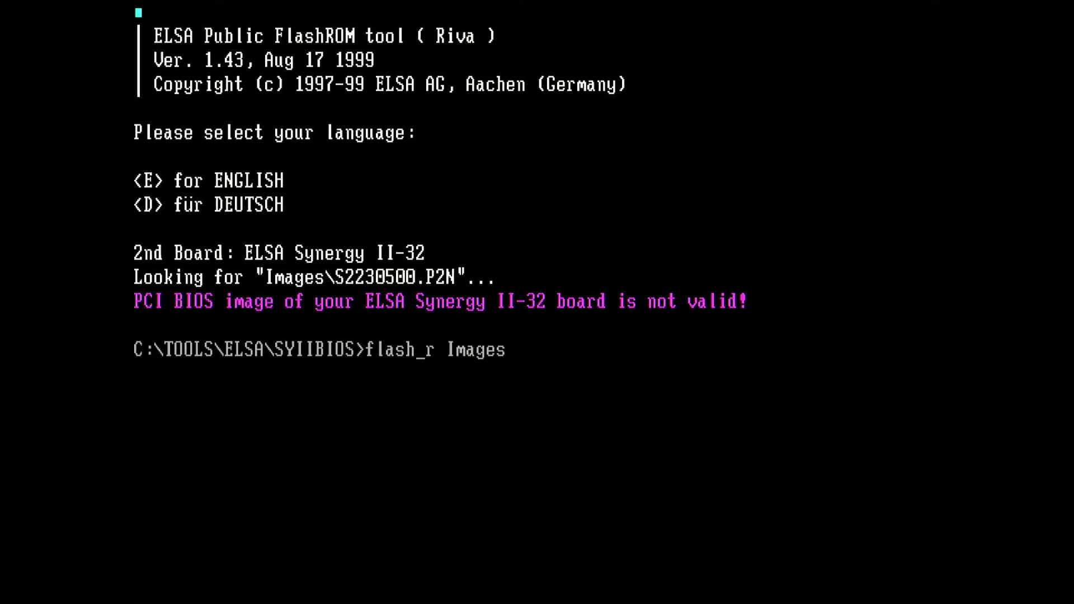
pyautogui.write('\\S2230500.P2N')
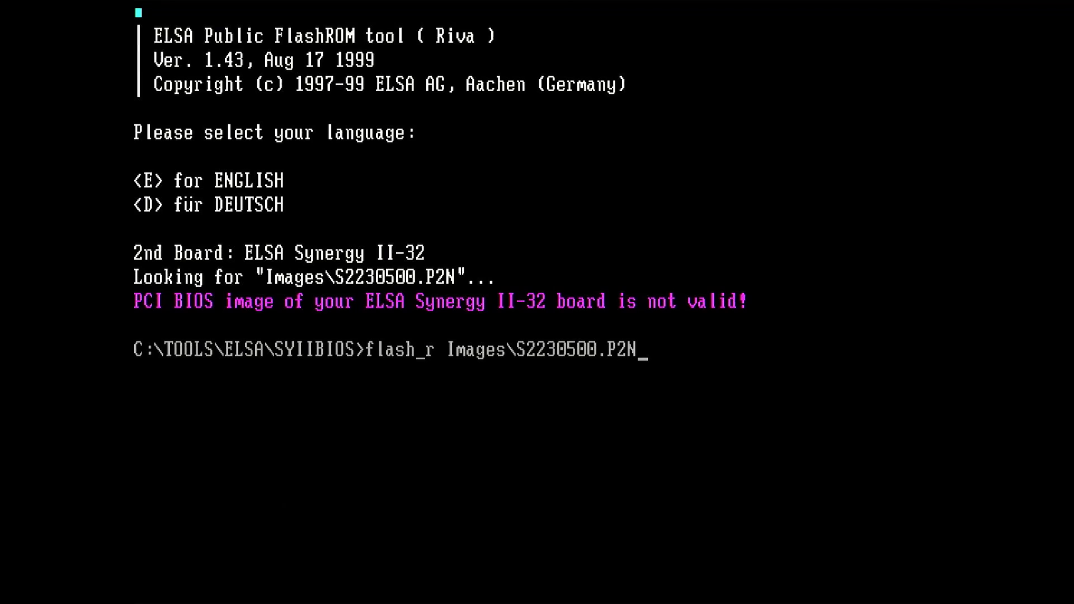
pyautogui.press('Return')
pyautogui.press('e')
pyautogui.press('Return')
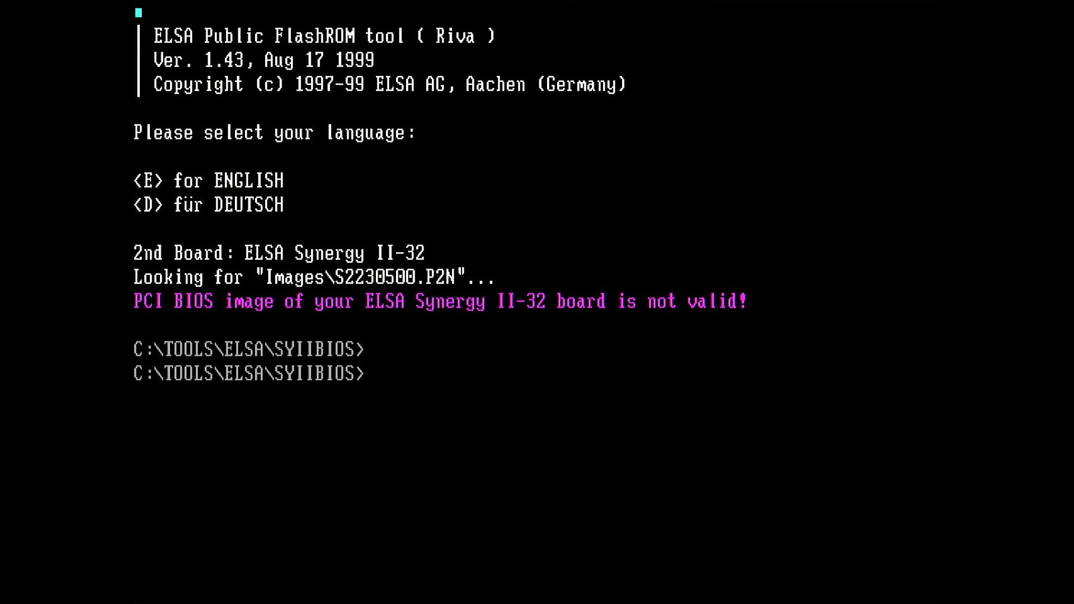
pyautogui.press('F3')
pyautogui.press('Return')
pyautogui.press('e')
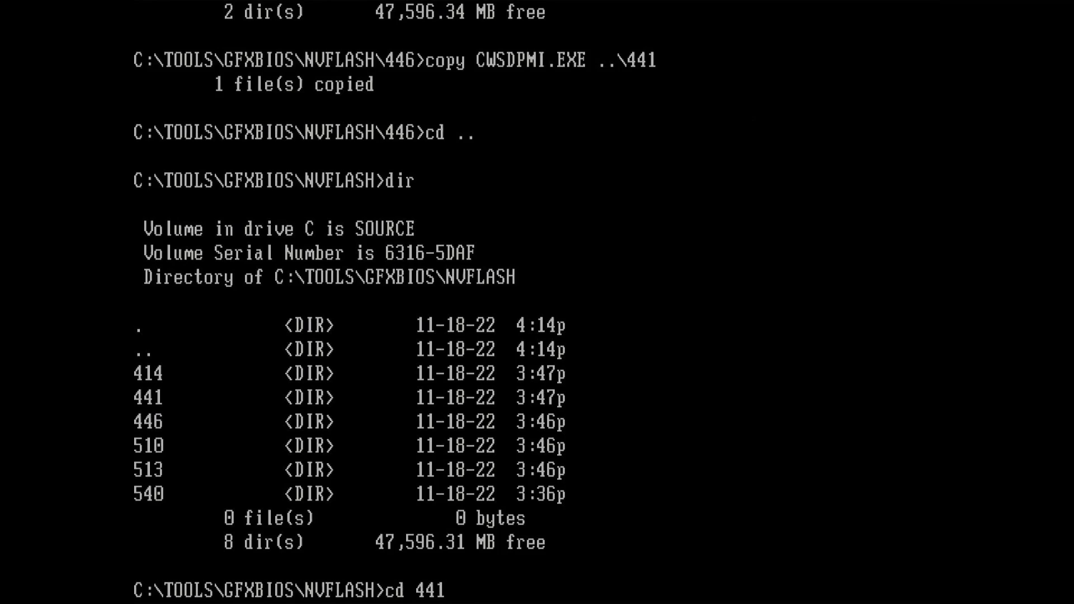
# - Run nvflash from the 441 folder (it crashes with SIGILL), then list WFFLASH\ELSA's seven BIOS images
pyautogui.press('Return')
pyautogui.write('dir')
pyautogui.press('Return')
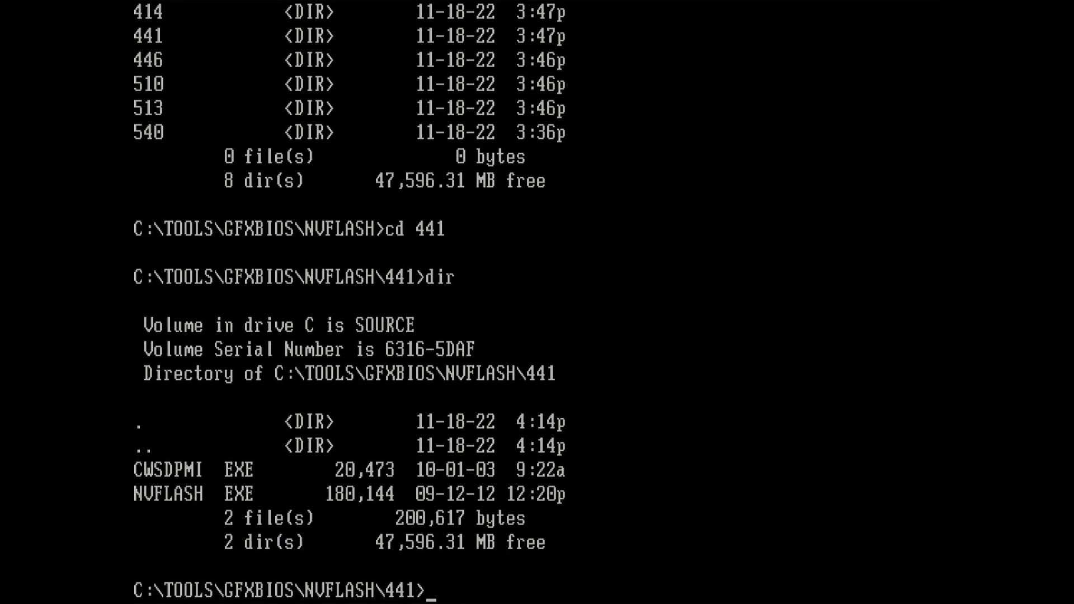
pyautogui.write('nvflash')
pyautogui.press('Return')
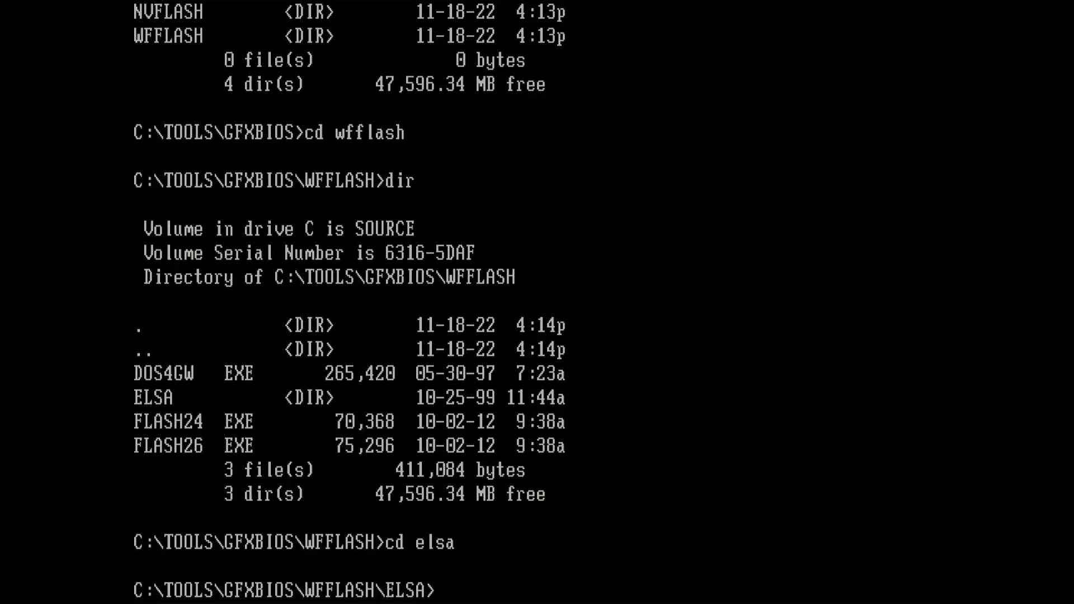
pyautogui.write('dir')
pyautogui.press('Return')
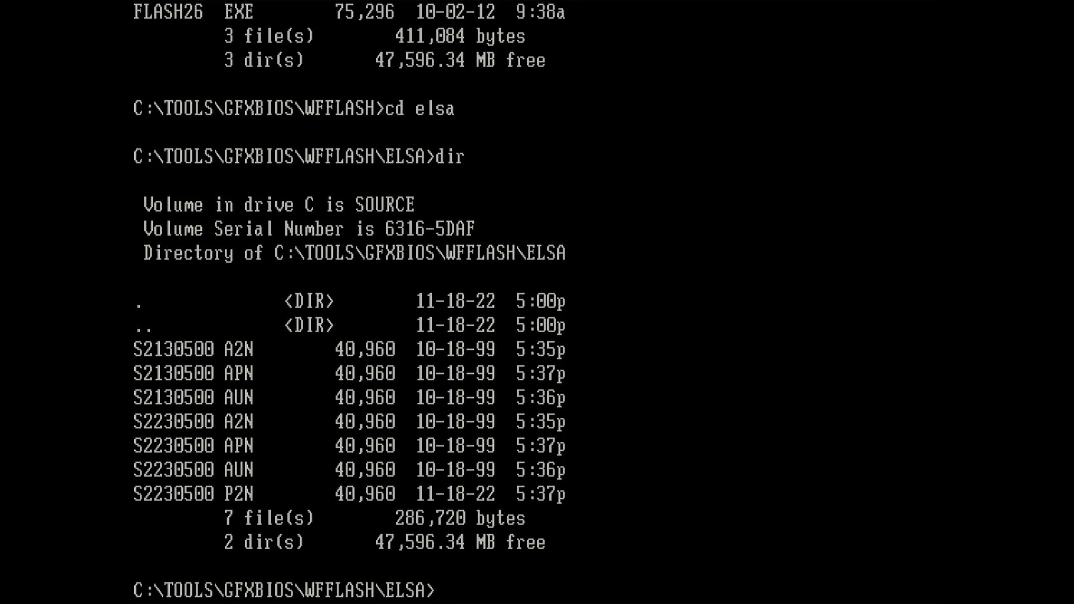
# - List the WFFLASH folder and run flash26 to see its usage; it detects a RIVA TNT2
pyautogui.write('dir')
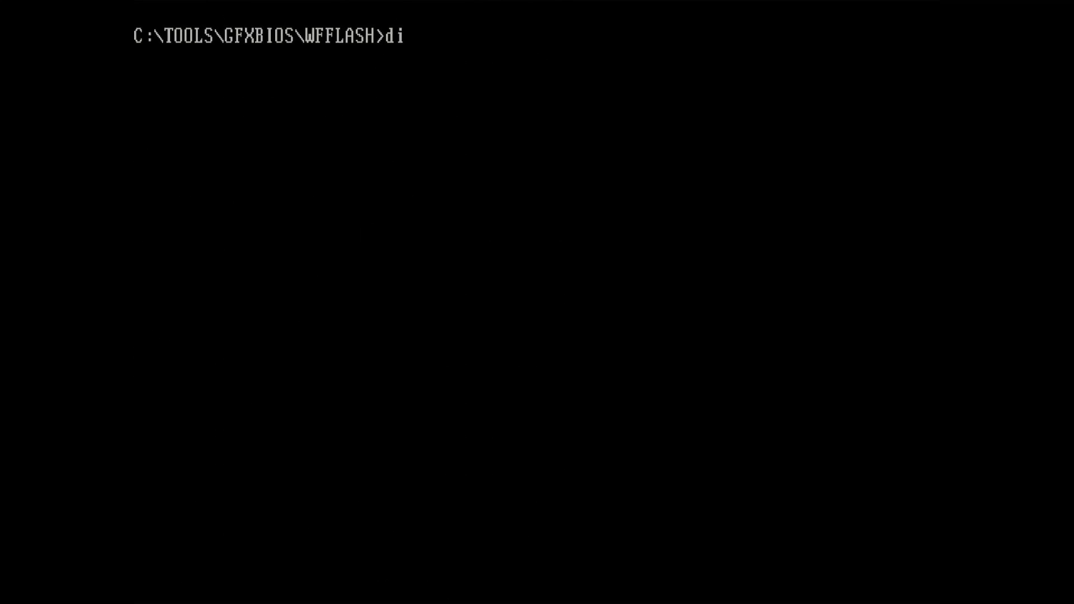
pyautogui.press('Return')
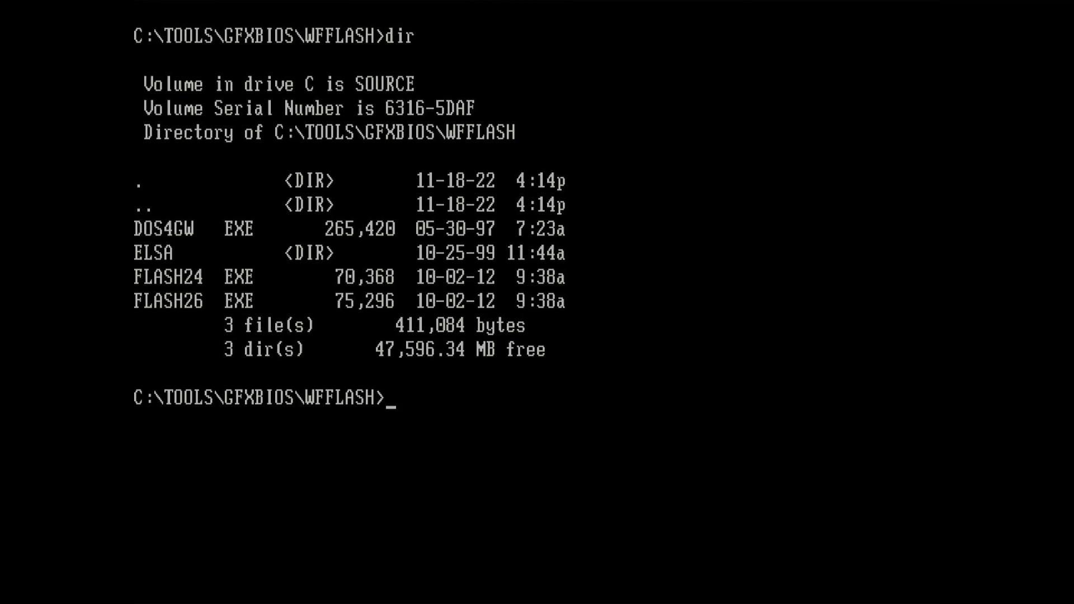
pyautogui.write('flash26')
pyautogui.press('Return')
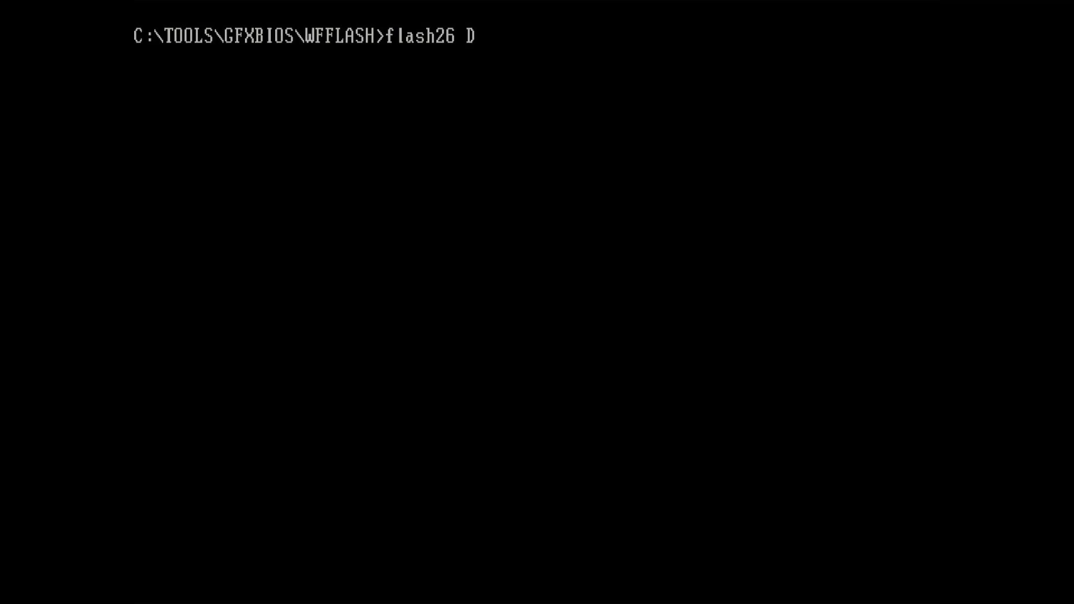
# - Dump the card's current ROM, then run flash26 ELSA\S2230500.P2N to compare checksums
pyautogui.press('Return')
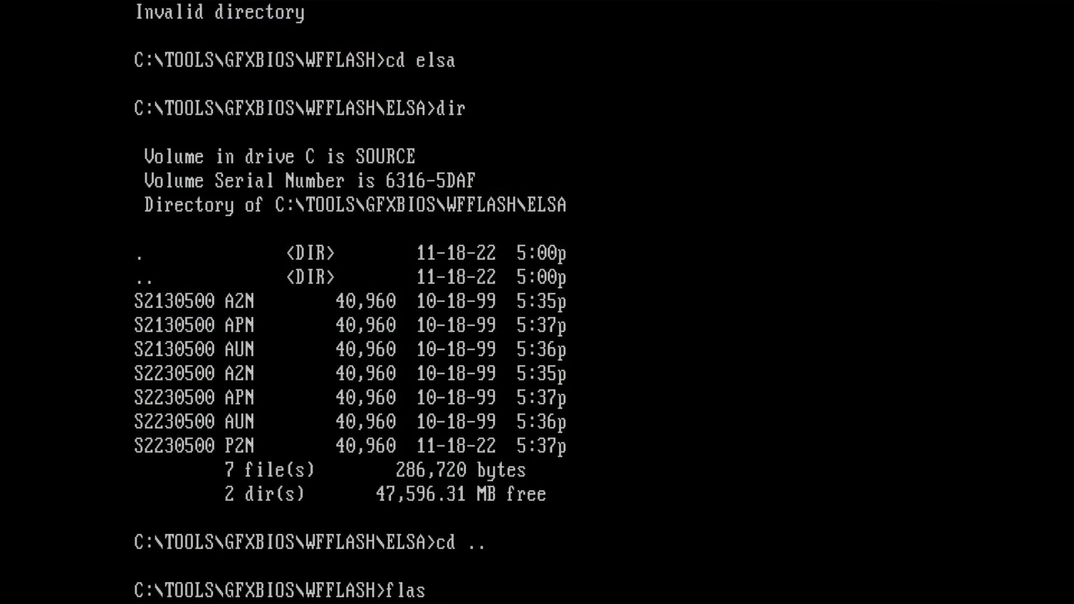
pyautogui.write('h26 ELSA\\S2230500.P2N')
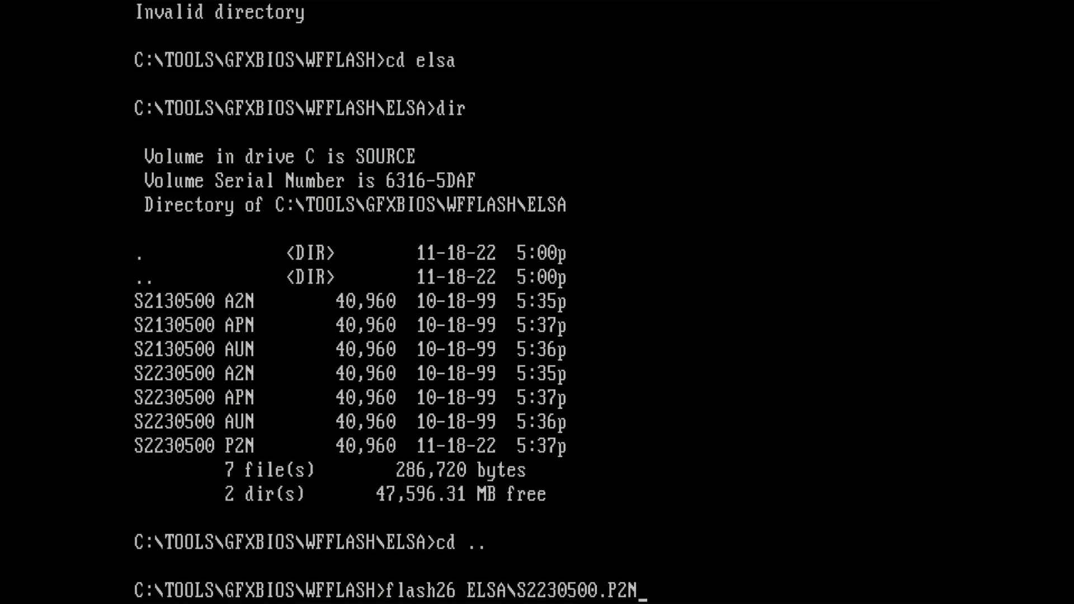
pyautogui.press('Return')
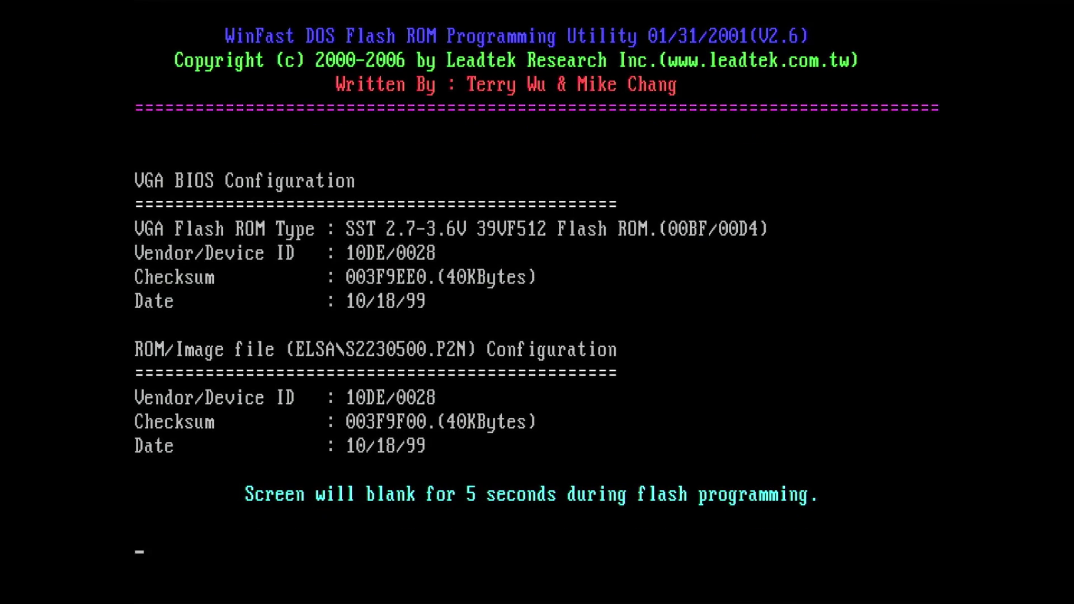
# - Confirm with Y to write the 40960-byte S2230500.P2N image to the card's flash ROM
pyautogui.press('y')
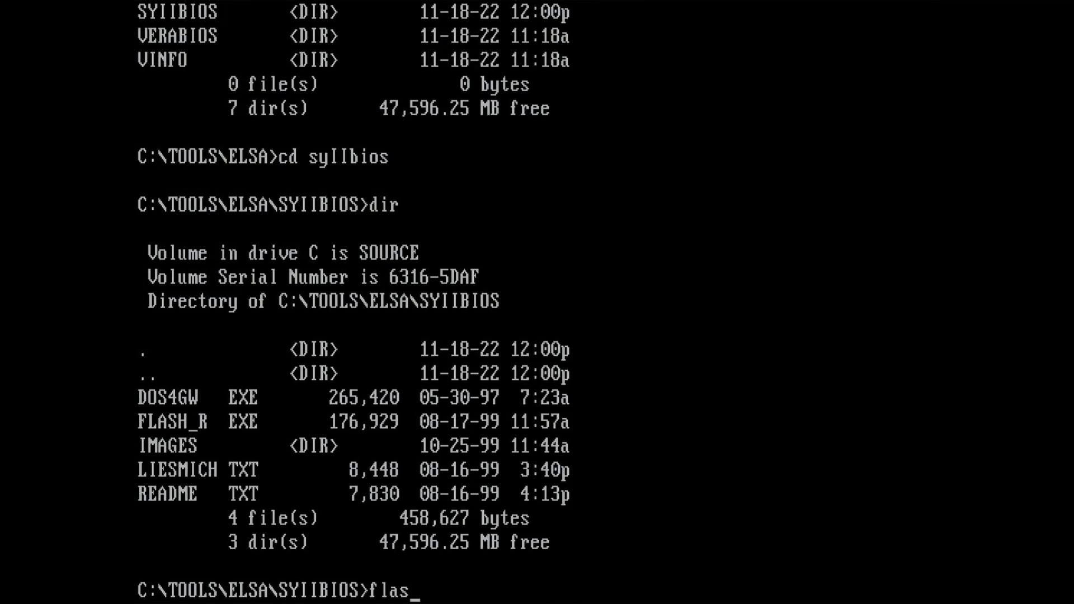
# - Run flash_R in English to confirm the card's BIOS 3.05.00 matches the ELSA release
pyautogui.write('h_R')
pyautogui.press('Return')
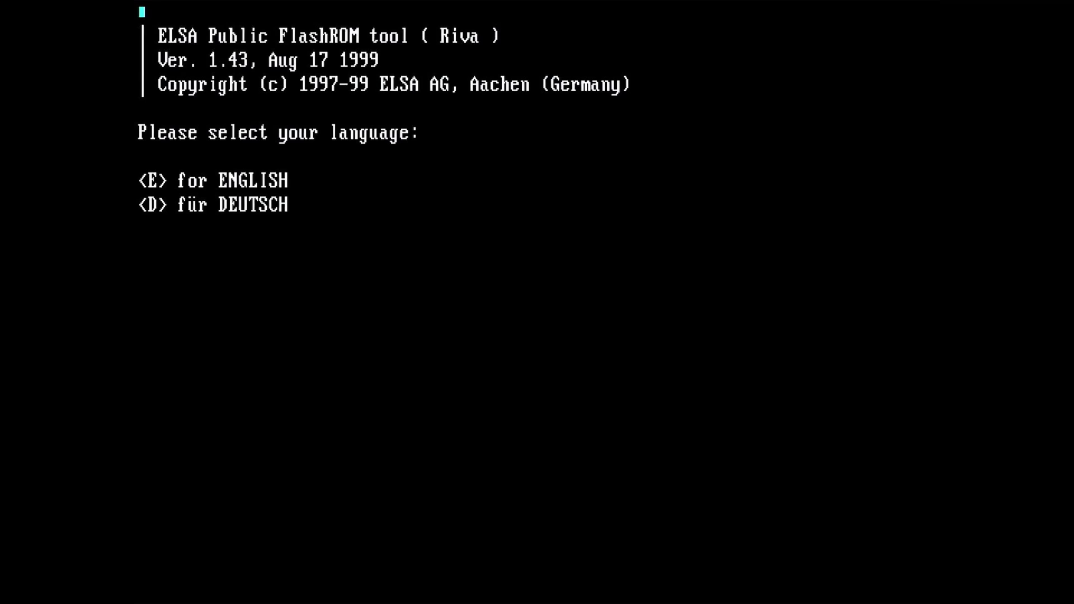
pyautogui.press('e')
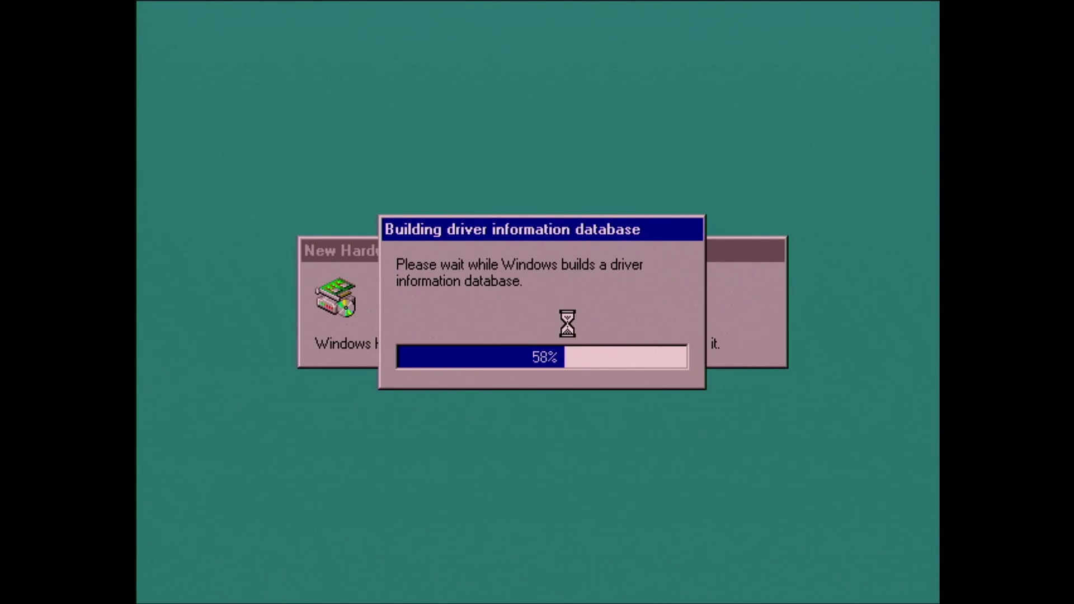
# - Point the hardware wizard at the D:\Driver\Elsa Synergy II\Win9x driver folder
pyautogui.click(596, 460)
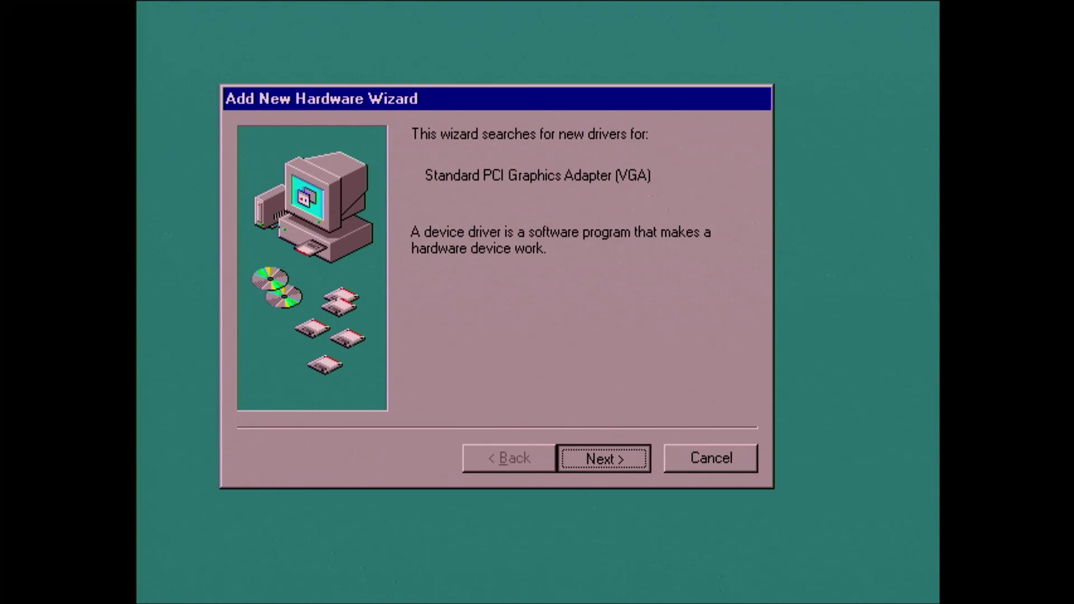
pyautogui.click(596, 461)
pyautogui.click(673, 394)
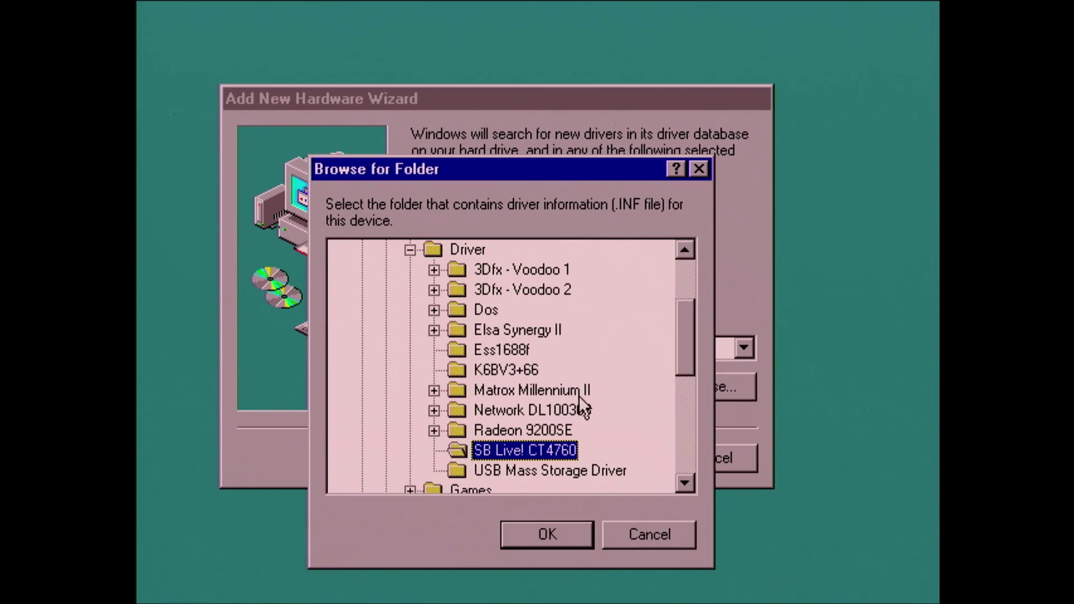
pyautogui.click(510, 333)
pyautogui.doubleClick(510, 331)
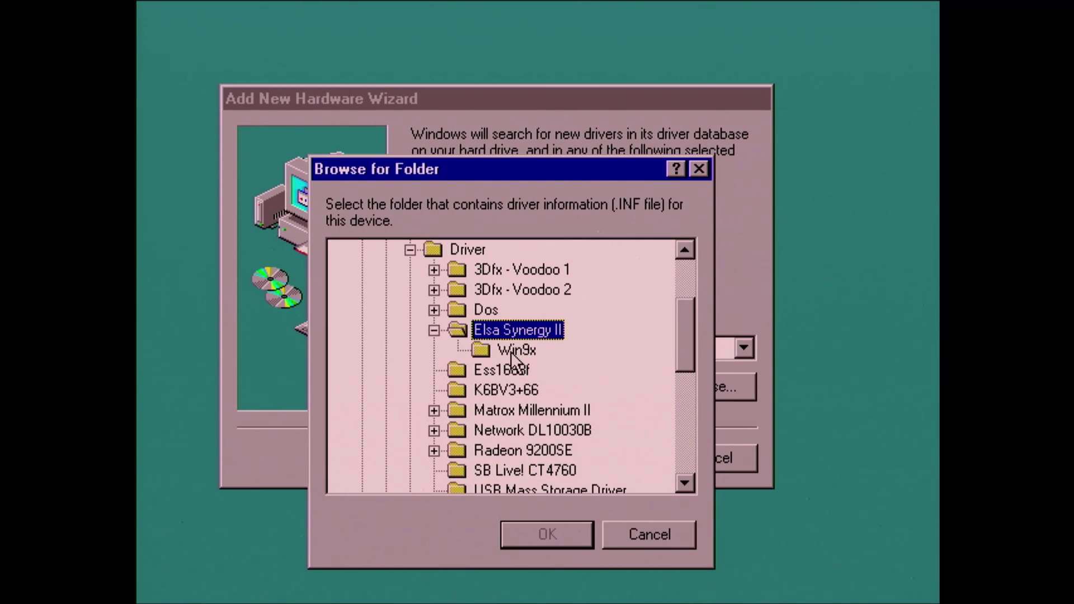
pyautogui.click(510, 350)
pyautogui.click(550, 538)
# - Install the found ELSA Synergy II driver, then open Display Properties from the desktop
pyautogui.click(600, 459)
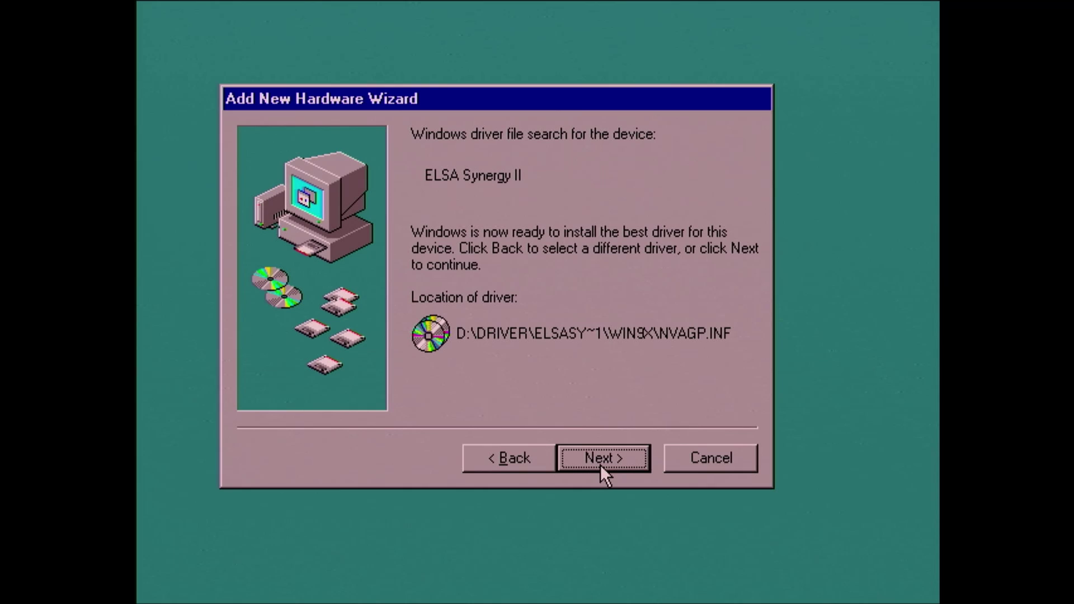
pyautogui.click(600, 464)
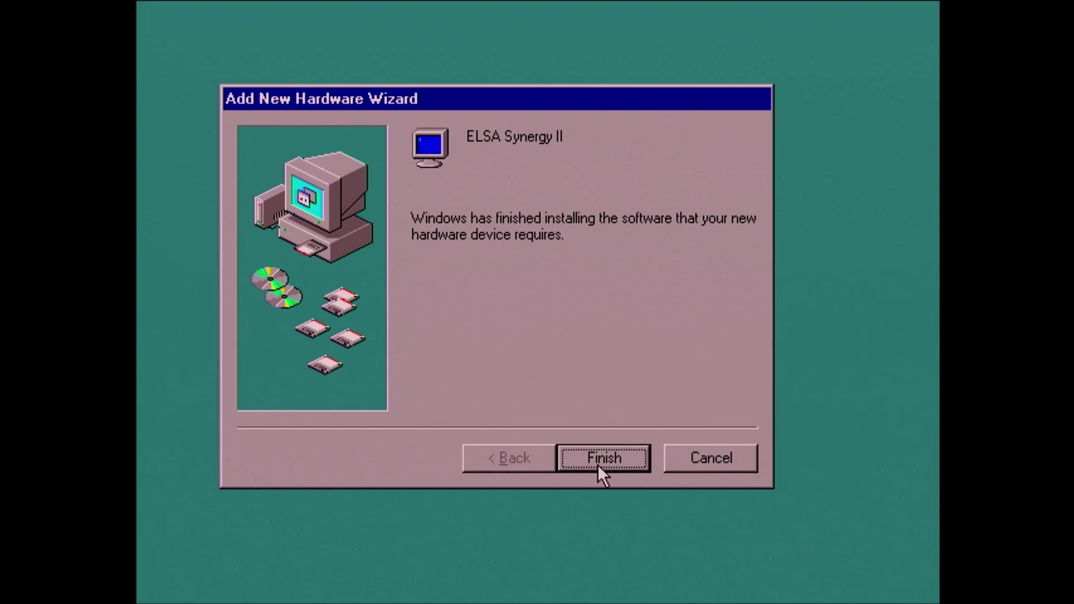
pyautogui.click(610, 463)
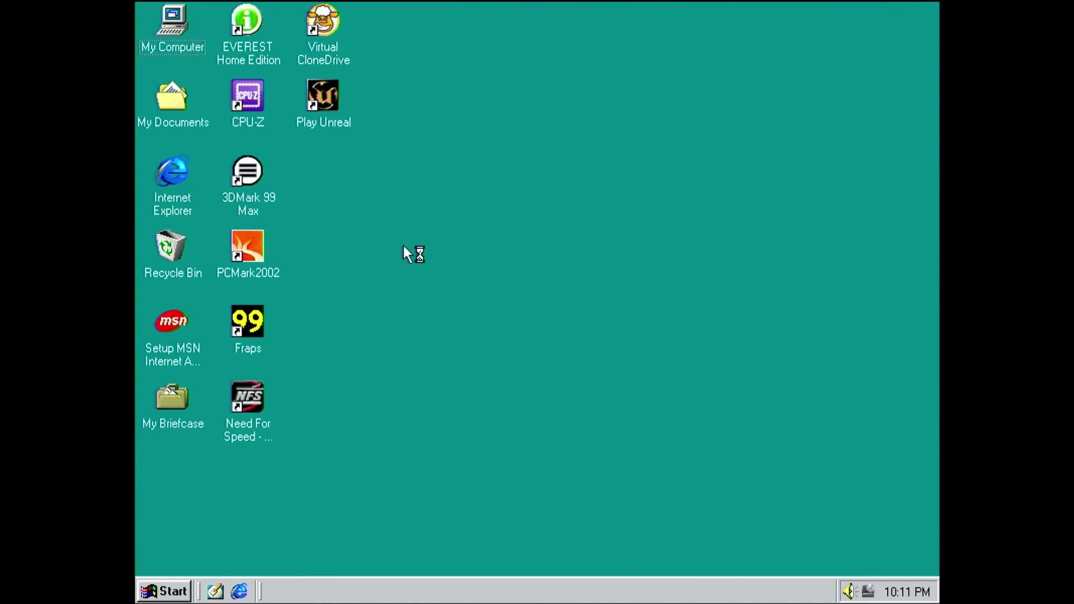
pyautogui.rightClick(411, 181)
pyautogui.click(467, 354)
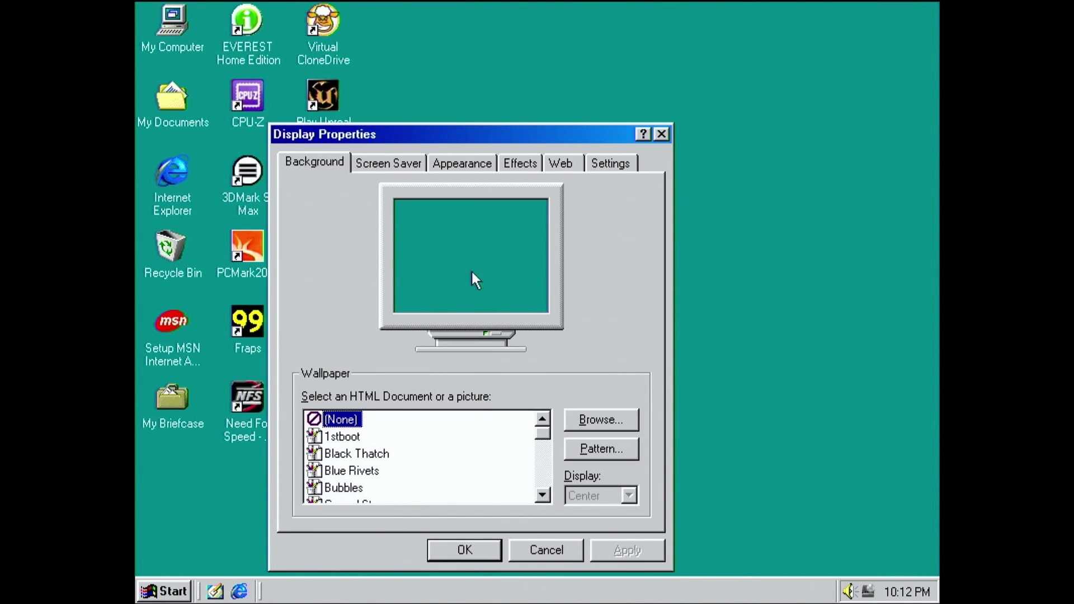
# - View the ELSA Synergy II tab in Advanced settings: RIVA TNT2, BIOS 3.05.00, driver 4.13.01.1461
pyautogui.click(631, 163)
pyautogui.click(604, 510)
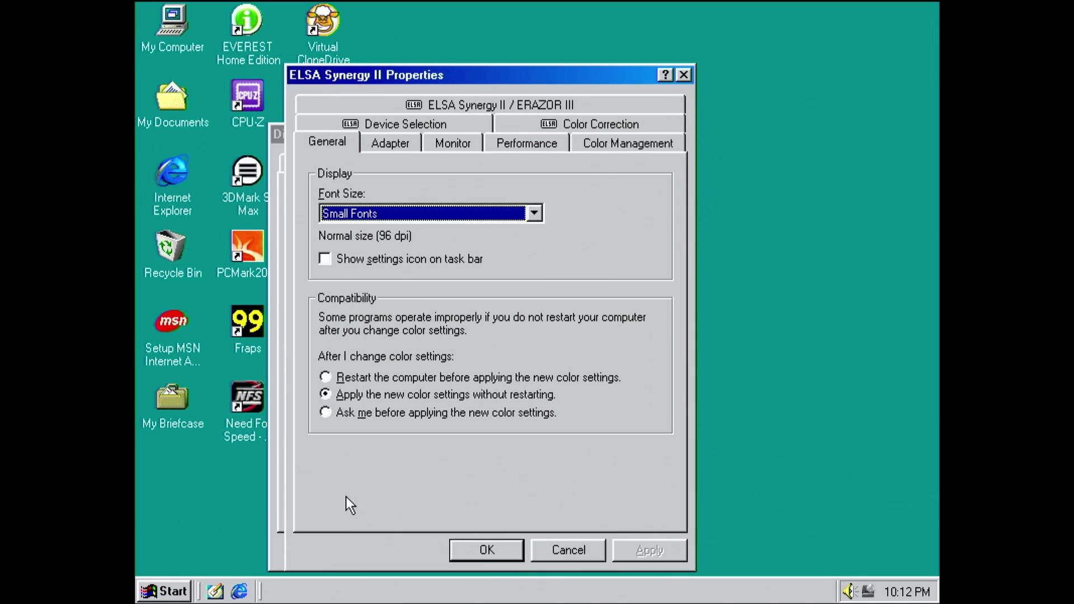
pyautogui.click(396, 125)
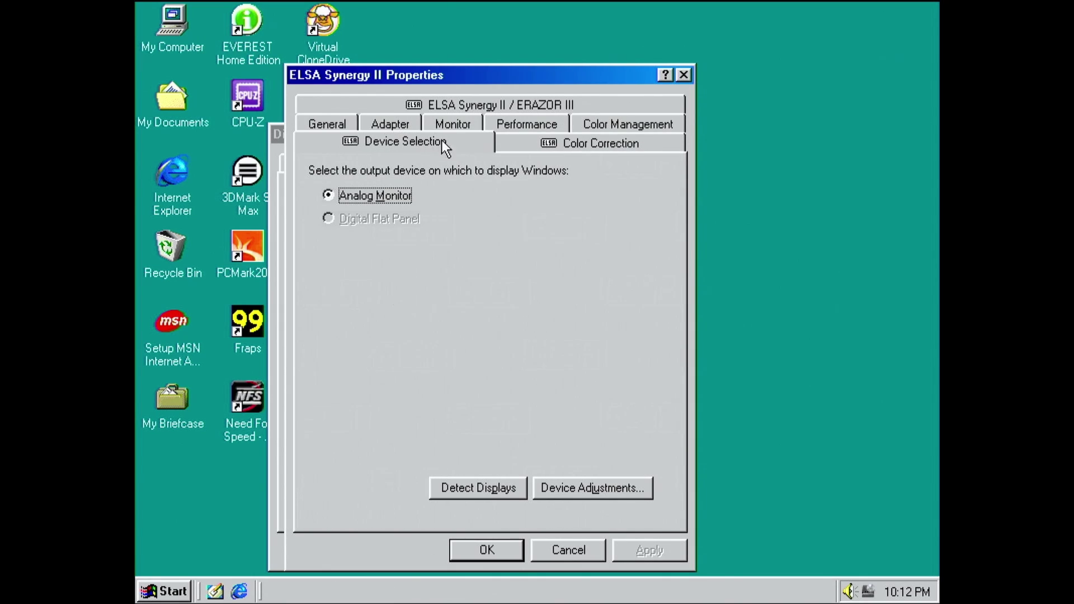
pyautogui.click(575, 144)
pyautogui.click(590, 106)
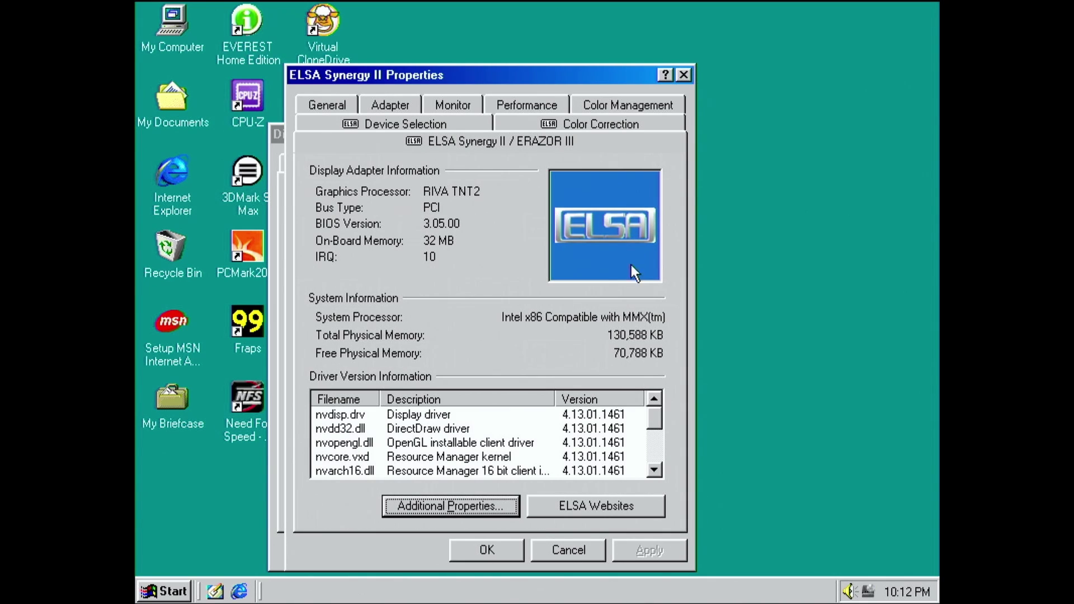
pyautogui.moveTo(653, 415)
pyautogui.mouseDown()
pyautogui.moveTo(656, 447)
pyautogui.moveTo(655, 394)
pyautogui.mouseUp()
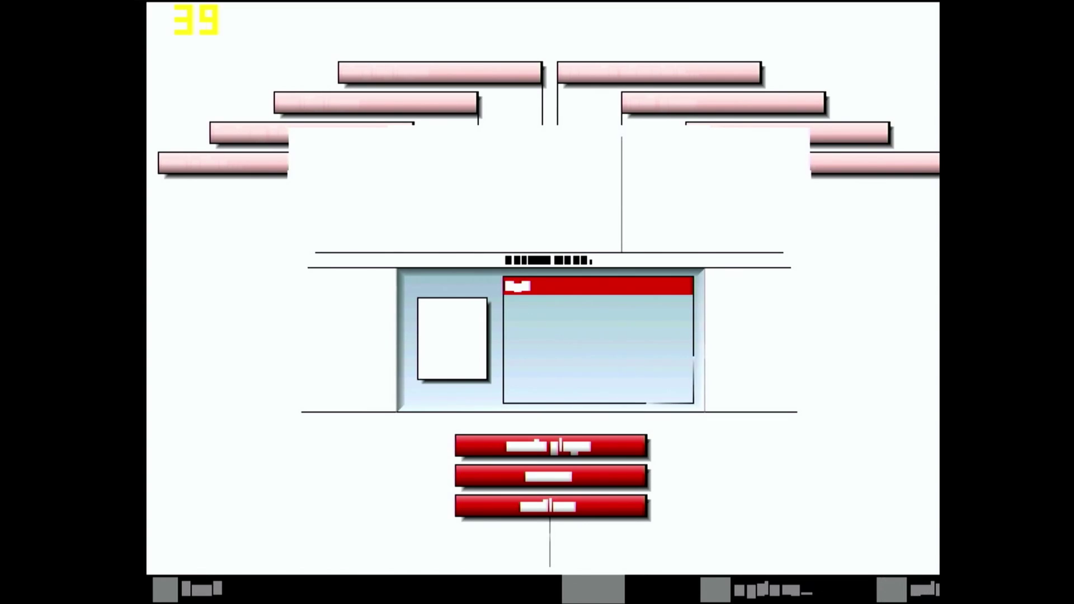
# - Accept the third choice in the opening dialog, then confirm exiting the game to Windows
pyautogui.press('Up')
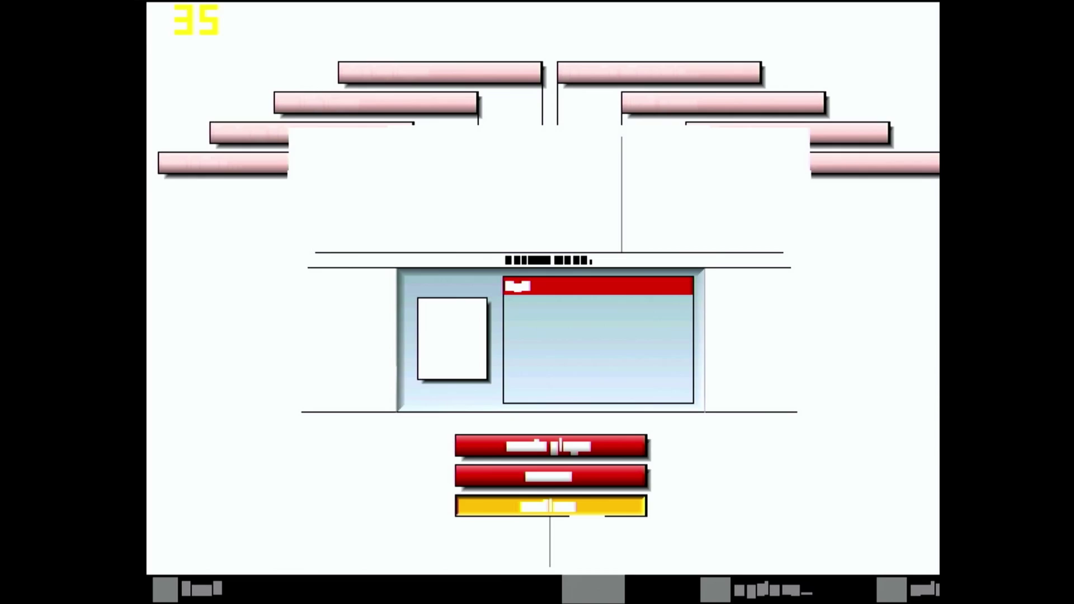
pyautogui.press('Return')
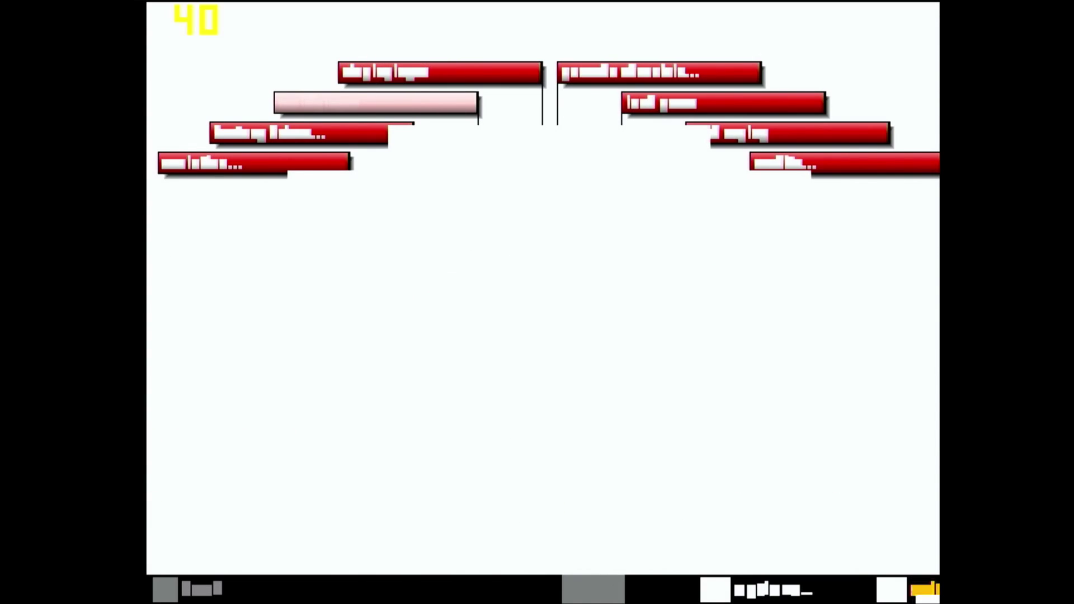
pyautogui.press('Return')
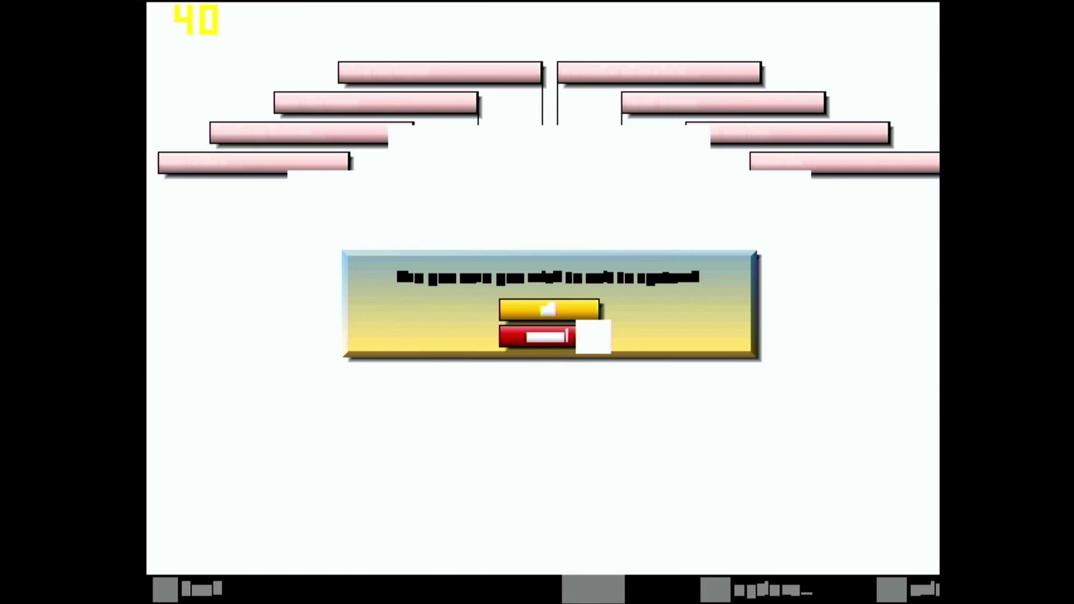
pyautogui.press('Return')
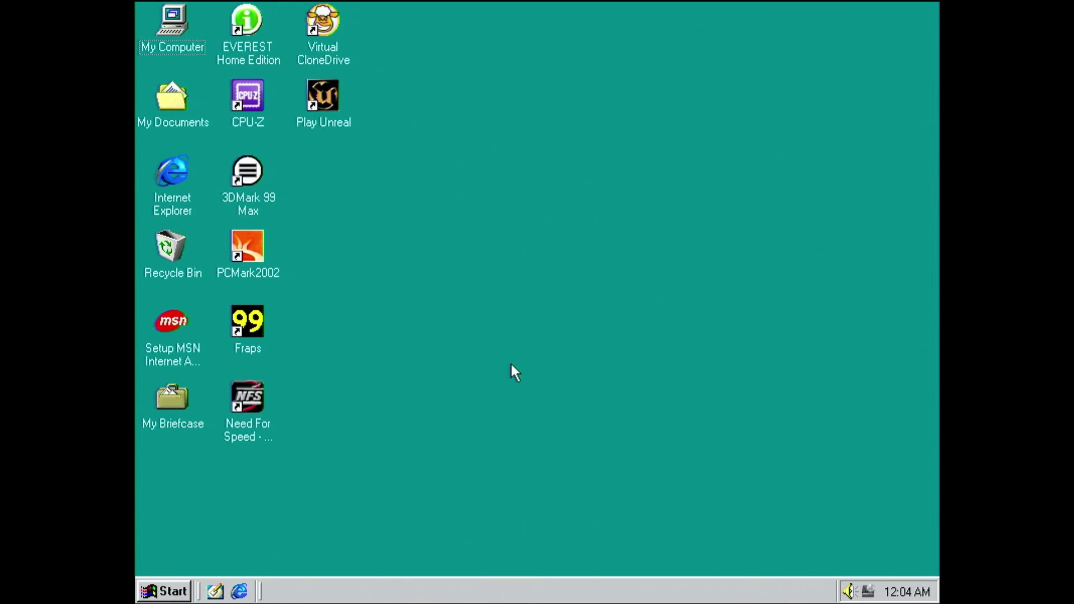
# - Show the ELSA Synergy II's driver details through Device Manager in System Properties
pyautogui.rightClick(174, 23)
pyautogui.click(207, 134)
pyautogui.click(359, 161)
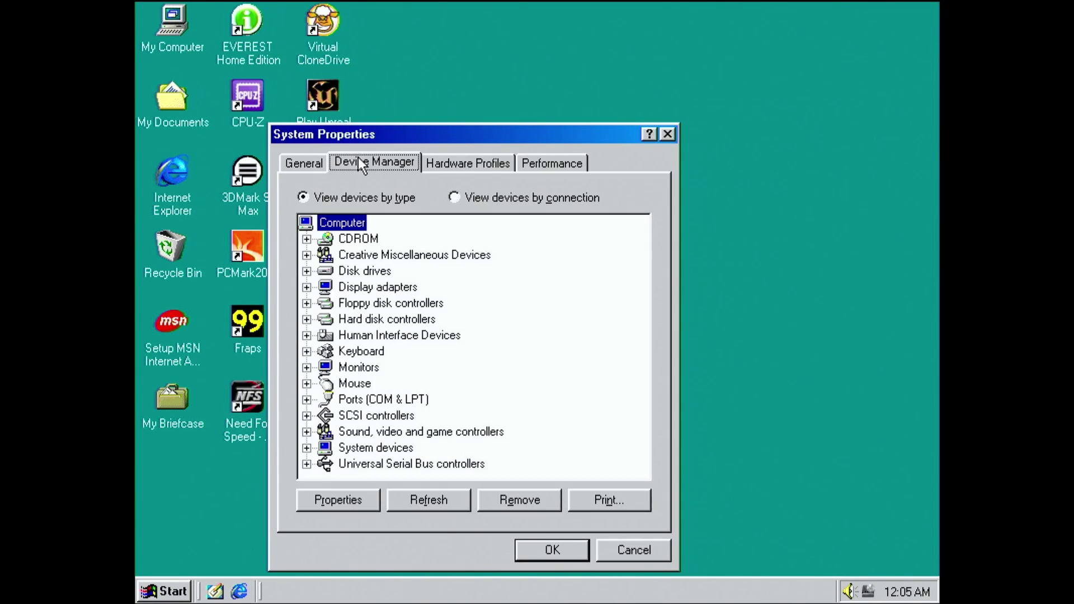
pyautogui.doubleClick(373, 287)
pyautogui.click(386, 302)
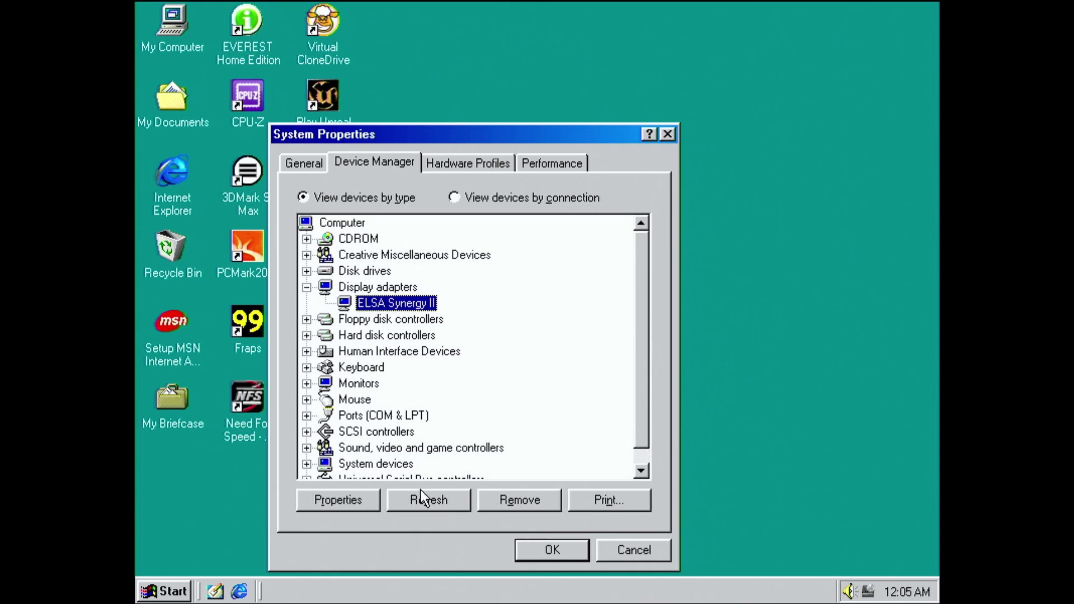
pyautogui.click(320, 500)
pyautogui.click(378, 182)
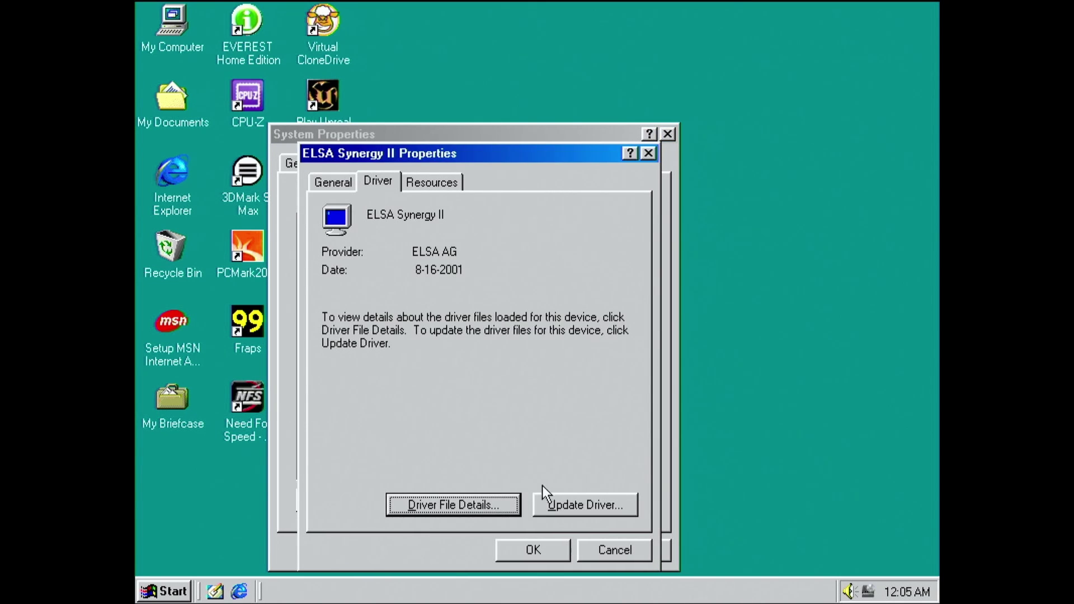
# - Start a driver update searching D:\Driver\nVidia\to test - 7.76win9x\PCI\Disk1
pyautogui.click(551, 501)
pyautogui.click(633, 504)
pyautogui.click(633, 499)
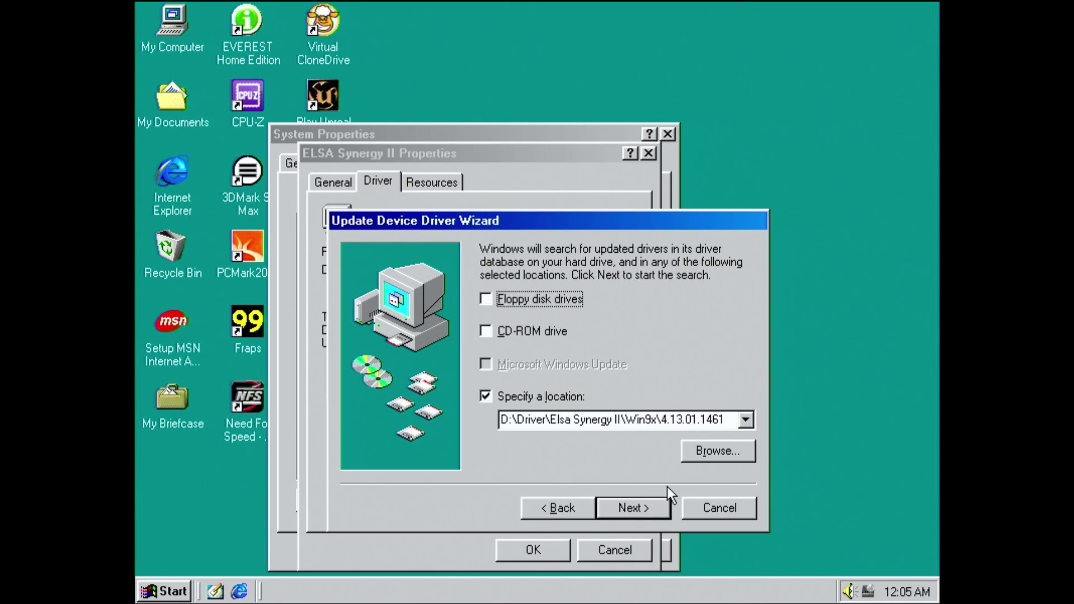
pyautogui.click(727, 448)
pyautogui.click(518, 413)
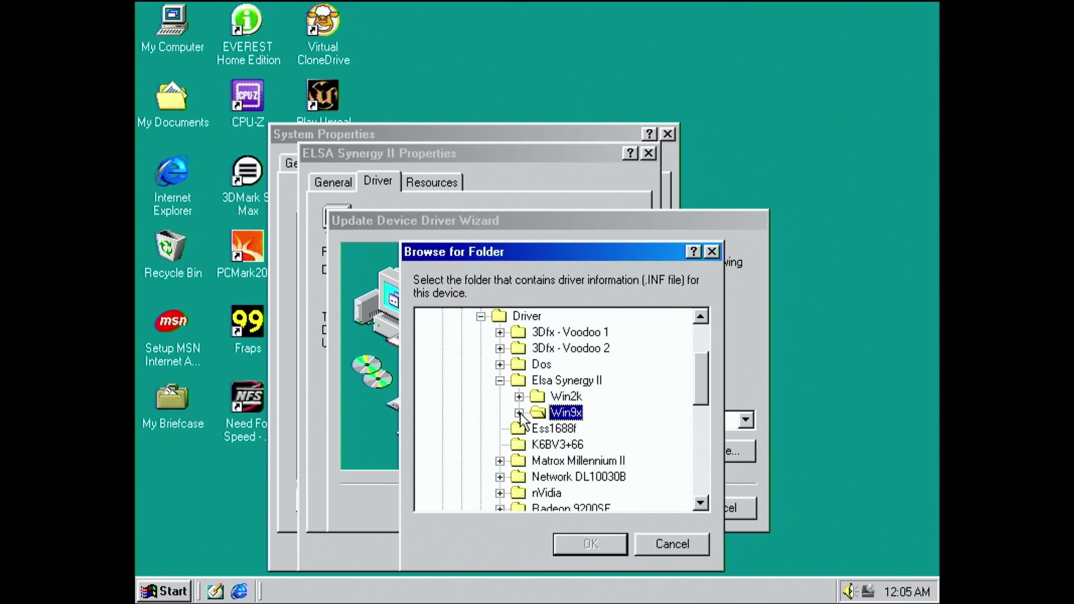
pyautogui.click(500, 381)
pyautogui.click(502, 459)
pyautogui.click(545, 477)
pyautogui.click(519, 476)
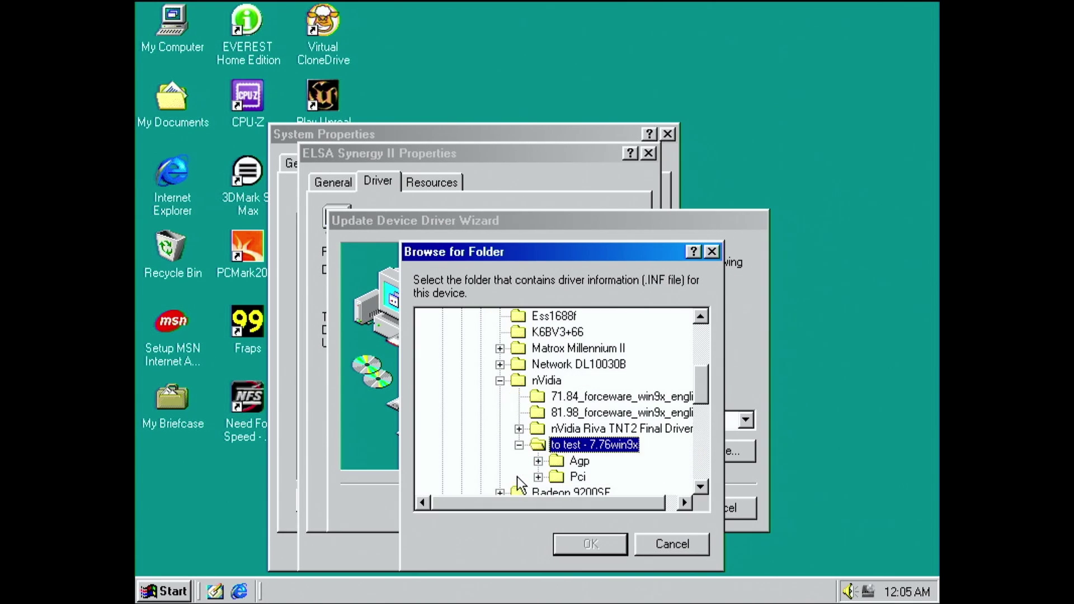
pyautogui.click(556, 476)
pyautogui.click(538, 476)
pyautogui.click(601, 477)
pyautogui.click(591, 543)
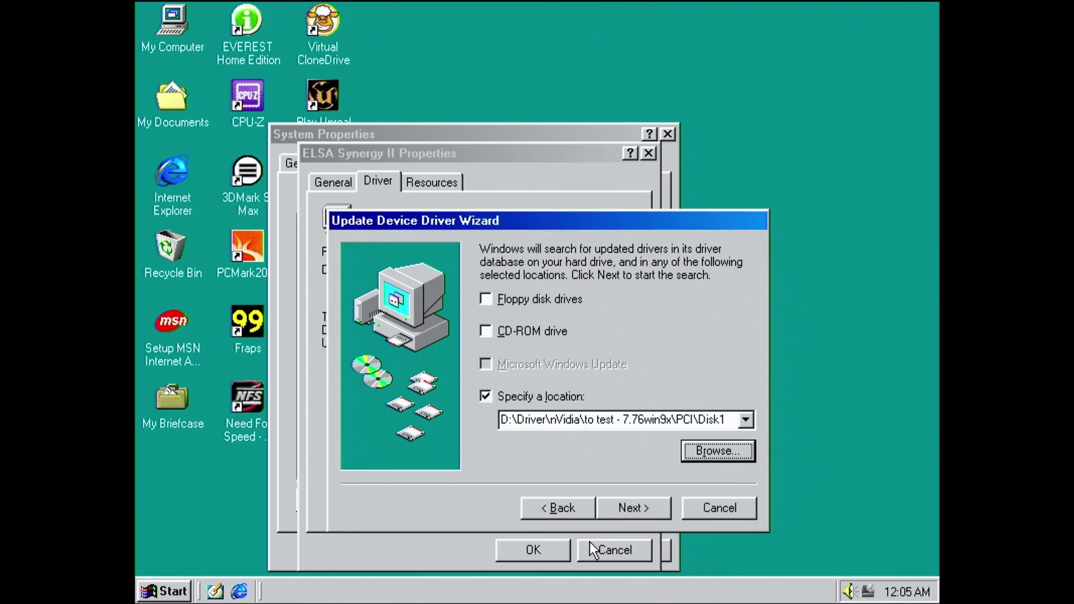
# - Pick the NVIDIA RIVA TNT2/TNT2 Pro driver from that folder and install it
pyautogui.click(631, 507)
pyautogui.click(628, 412)
pyautogui.click(684, 405)
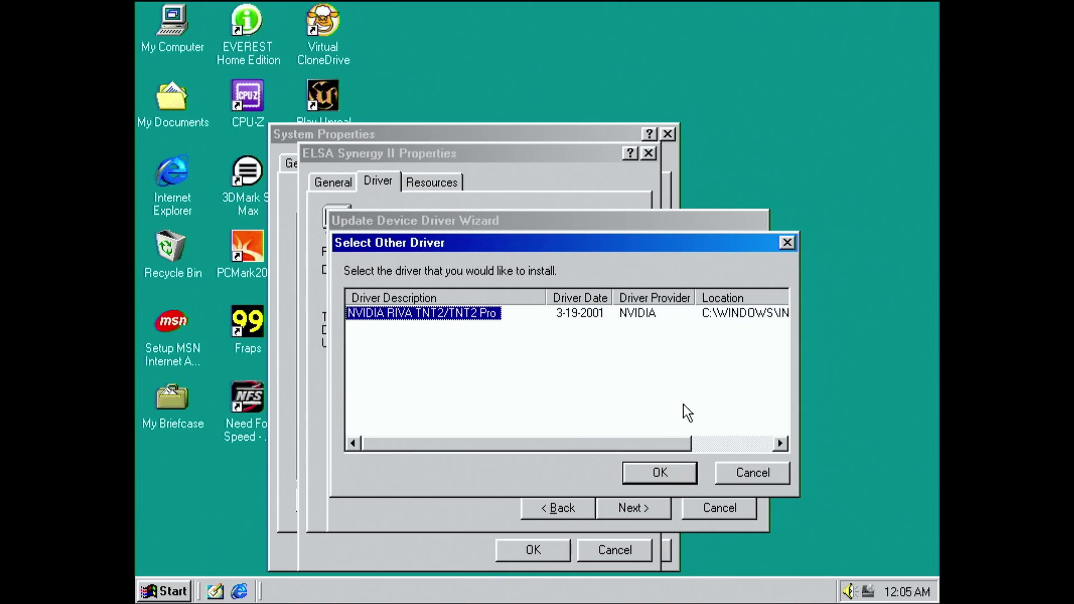
pyautogui.click(636, 481)
pyautogui.click(646, 508)
pyautogui.click(645, 509)
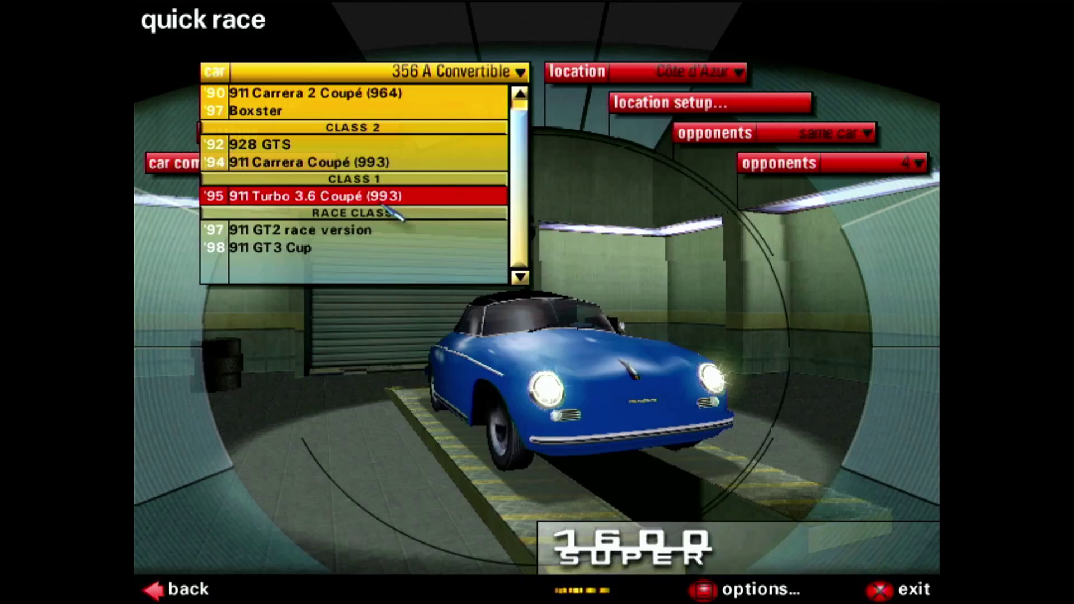
# - Race the '95 911 Turbo at Côte d'Azur, overtaking the blue car into second place
pyautogui.click(390, 198)
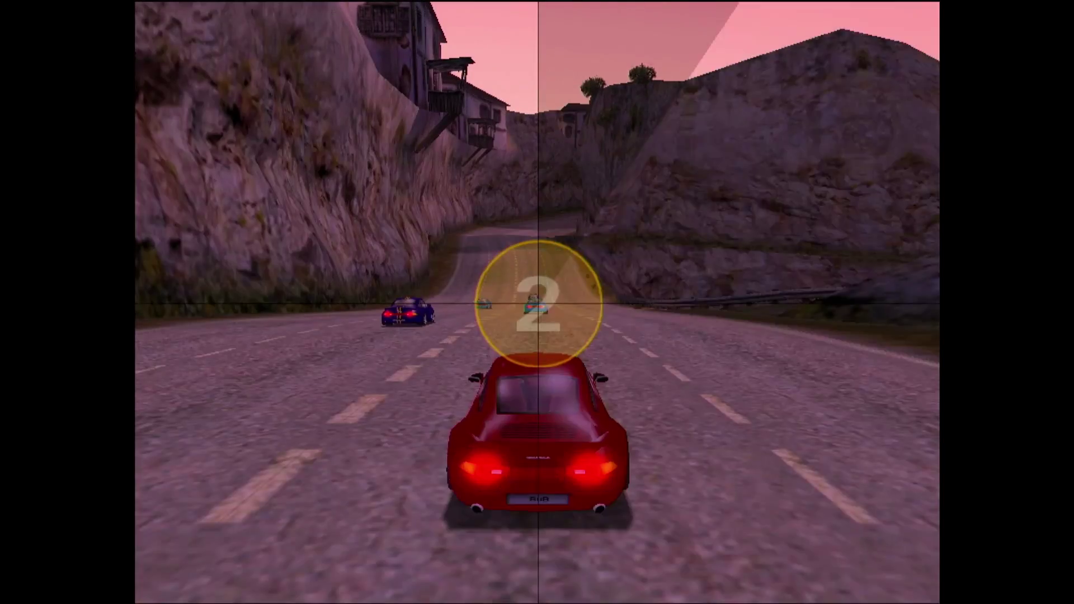
pyautogui.press('Up')
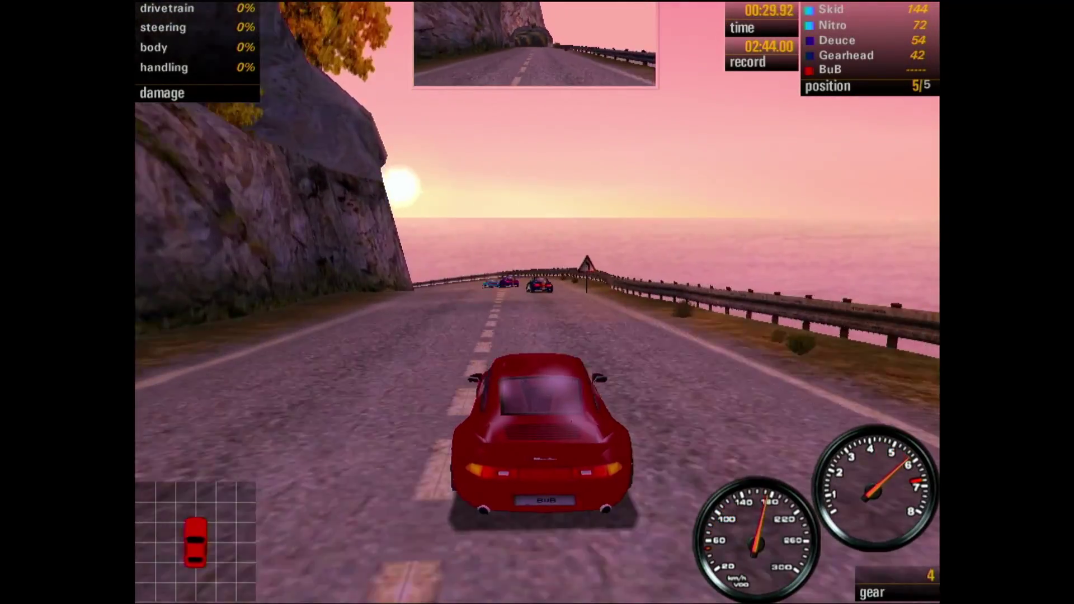
pyautogui.press('Down')
pyautogui.press('Left')
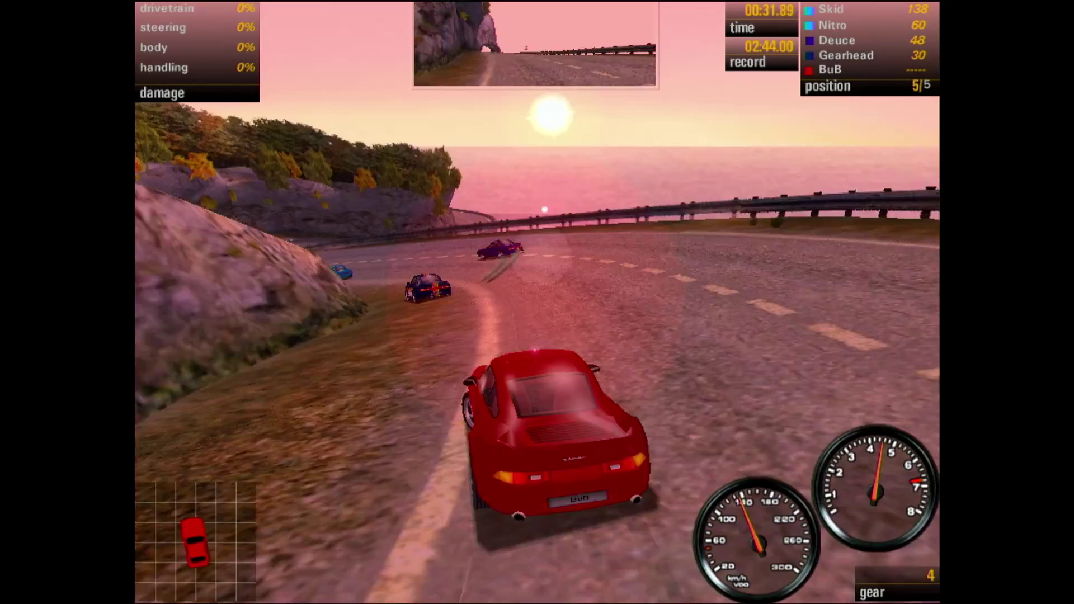
pyautogui.press('Left')
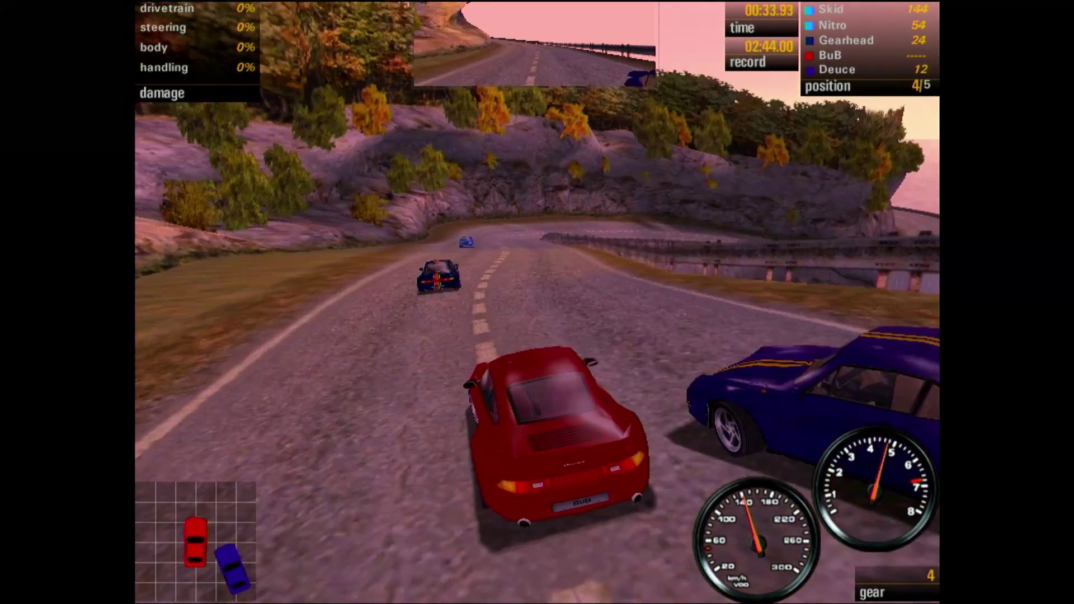
pyautogui.press('Down')
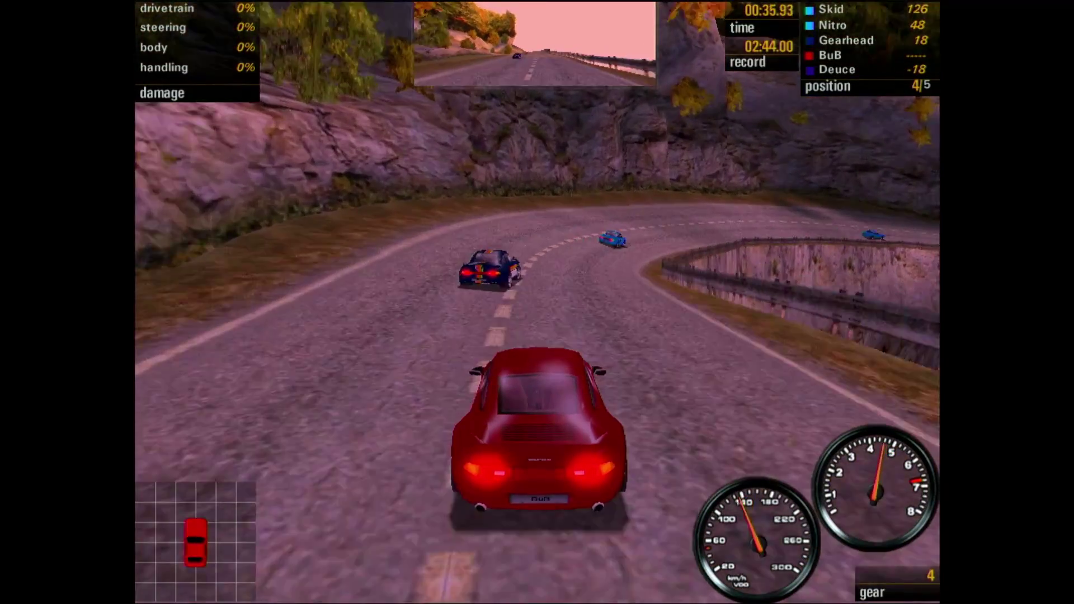
pyautogui.press('Left')
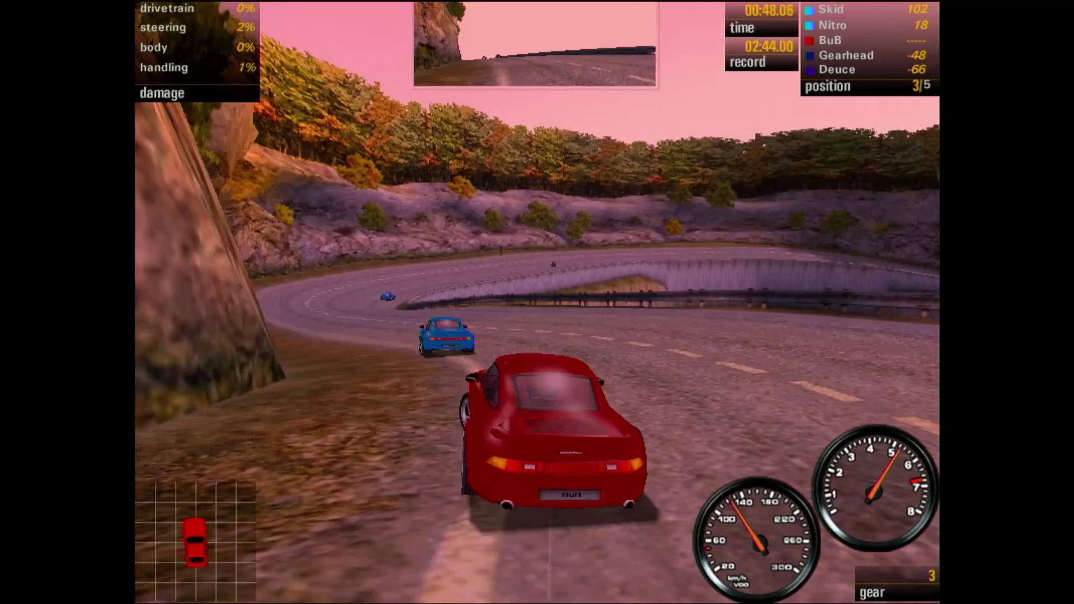
pyautogui.press('Left')
pyautogui.press('Down')
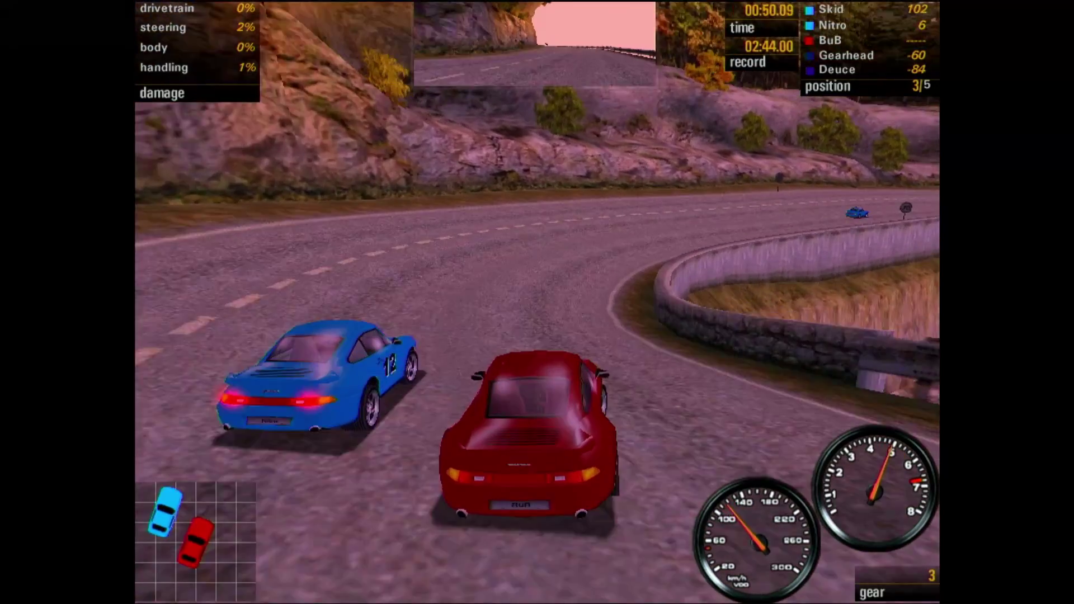
pyautogui.press('Right')
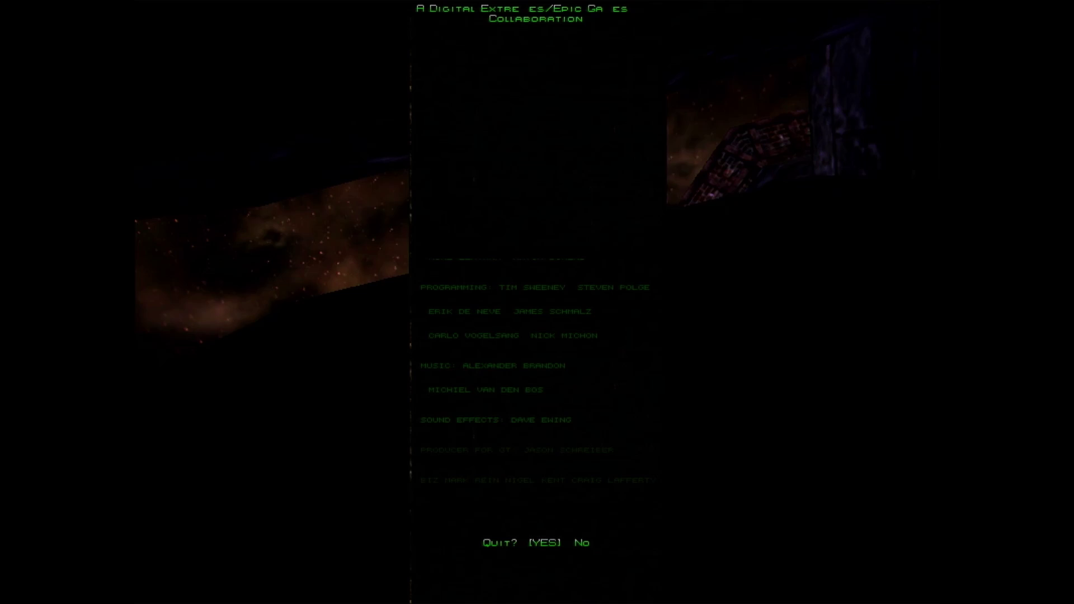
pyautogui.press('Return')
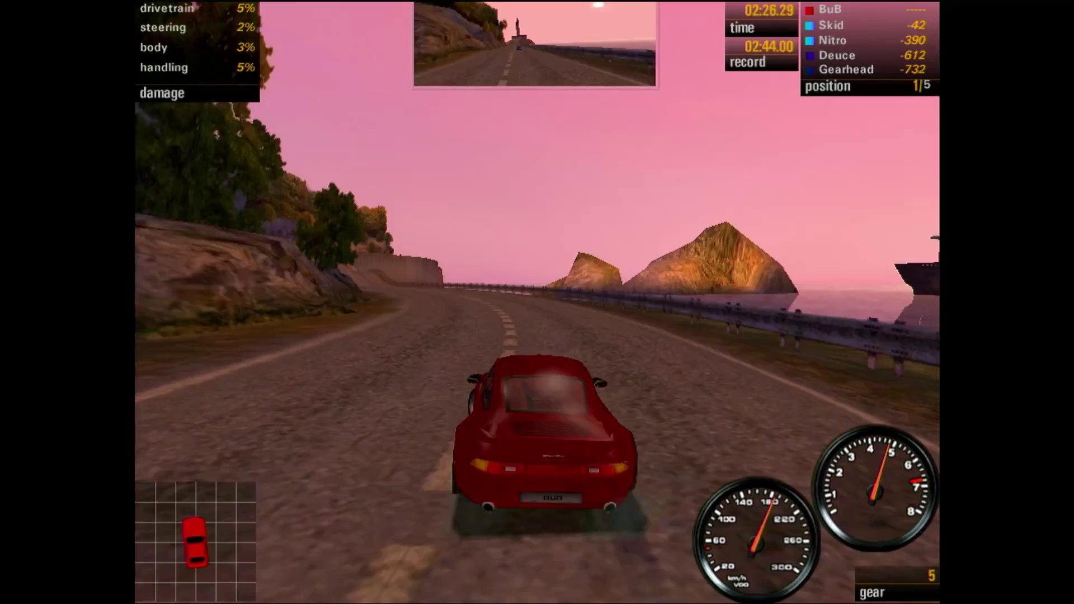
# - Steer and brake through the coastal bends, settling in second behind the blue car
pyautogui.press('Left')
pyautogui.press('Down')
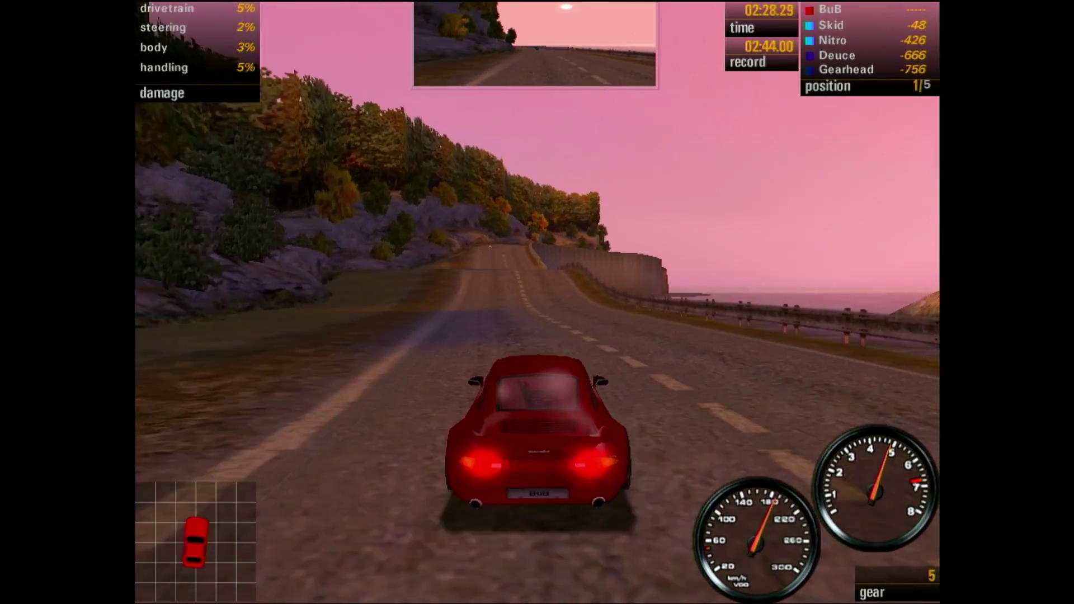
pyautogui.press('Right')
pyautogui.press('Left')
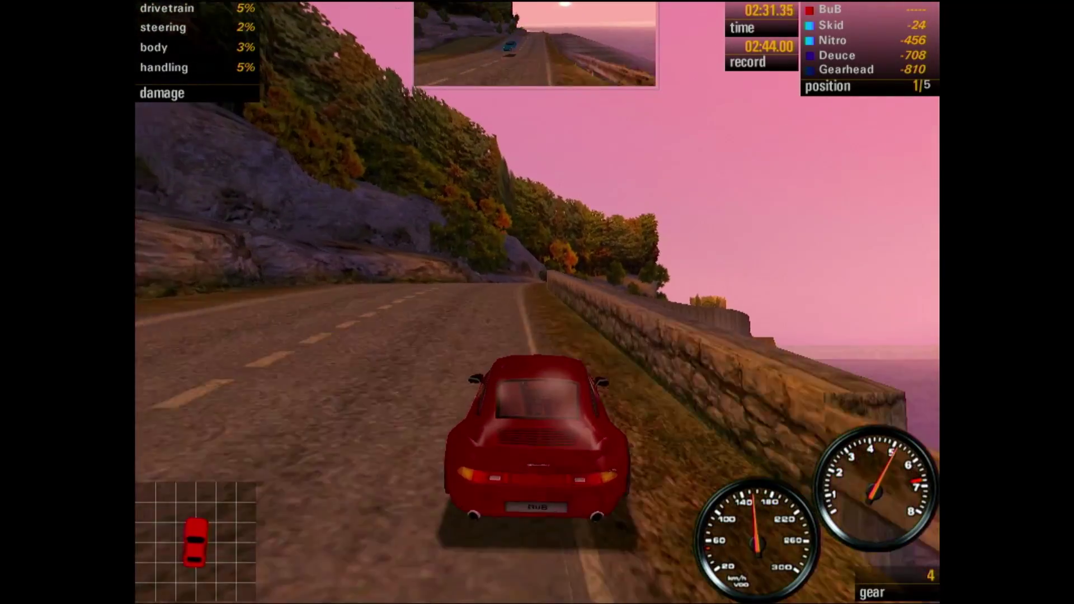
pyautogui.press('Right')
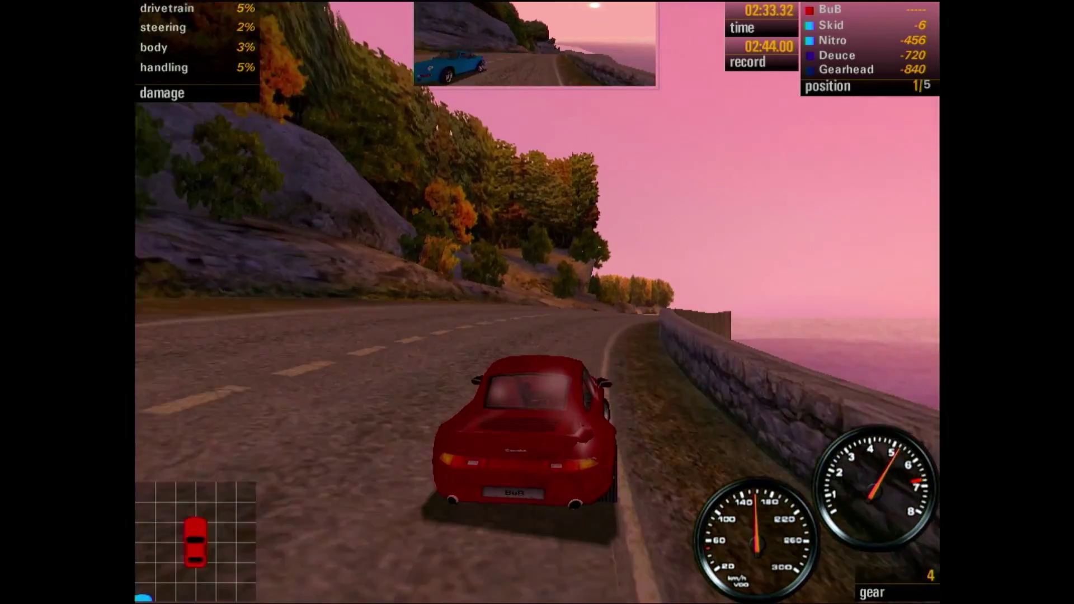
pyautogui.press('Left')
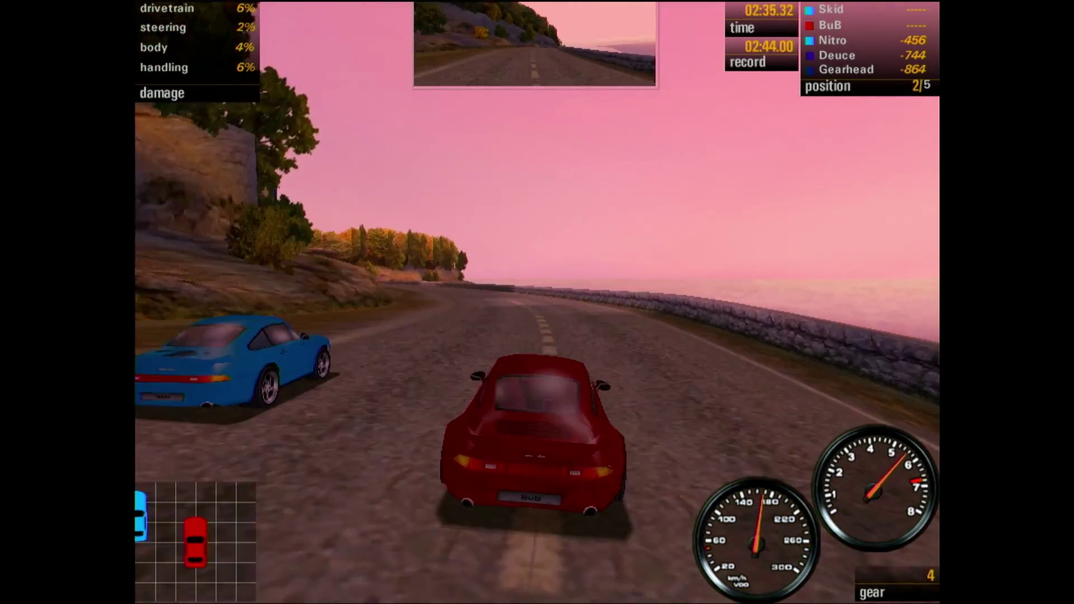
pyautogui.press('Left')
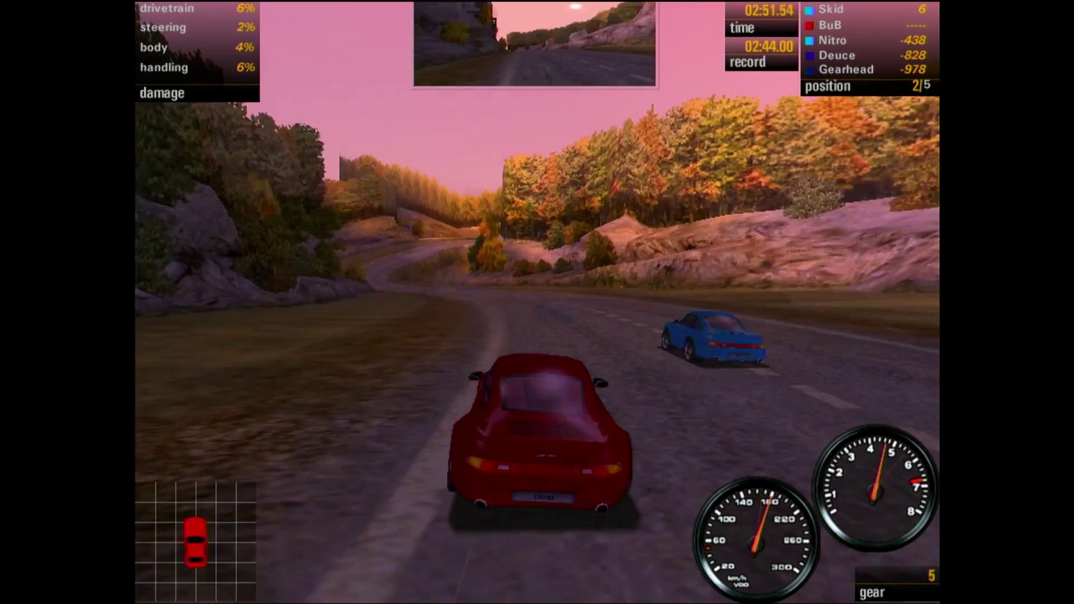
pyautogui.press('Left')
pyautogui.press('Left')
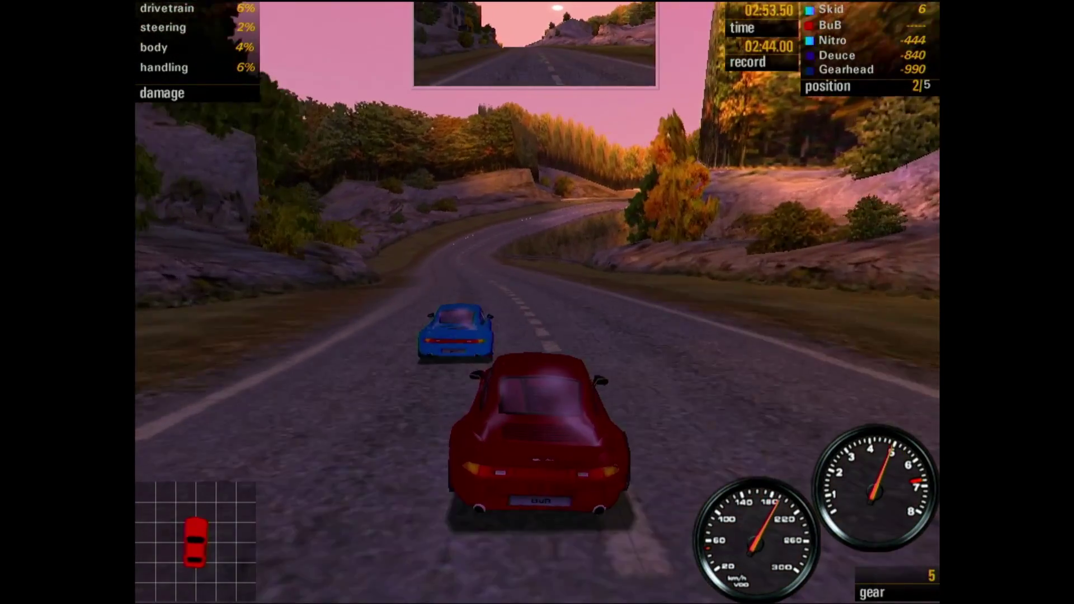